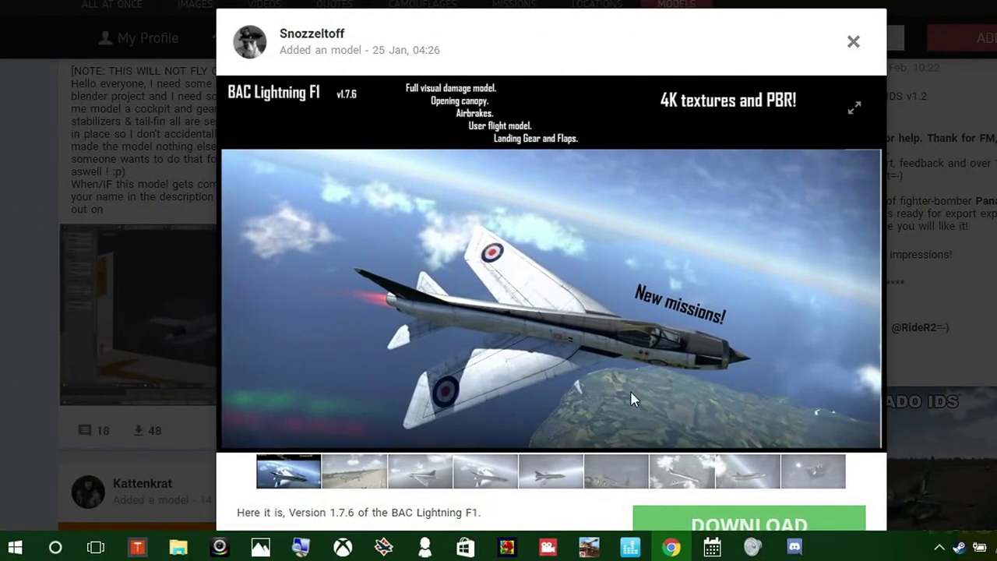
- Examine the BAC Lightning F1 model post, including its close-up screenshot of the nose and cockpit and its description
{"action": "scroll", "coordinate": [632, 397], "scroll_direction": "down", "scroll_amount": 1}
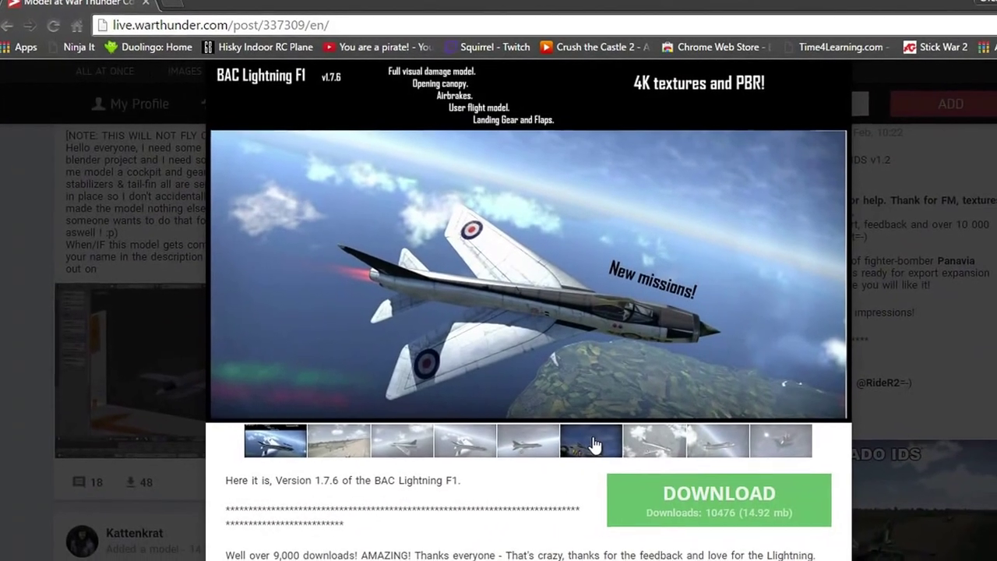
{"action": "left_click", "coordinate": [602, 460]}
{"action": "scroll", "coordinate": [584, 380], "scroll_direction": "up", "scroll_amount": 1}
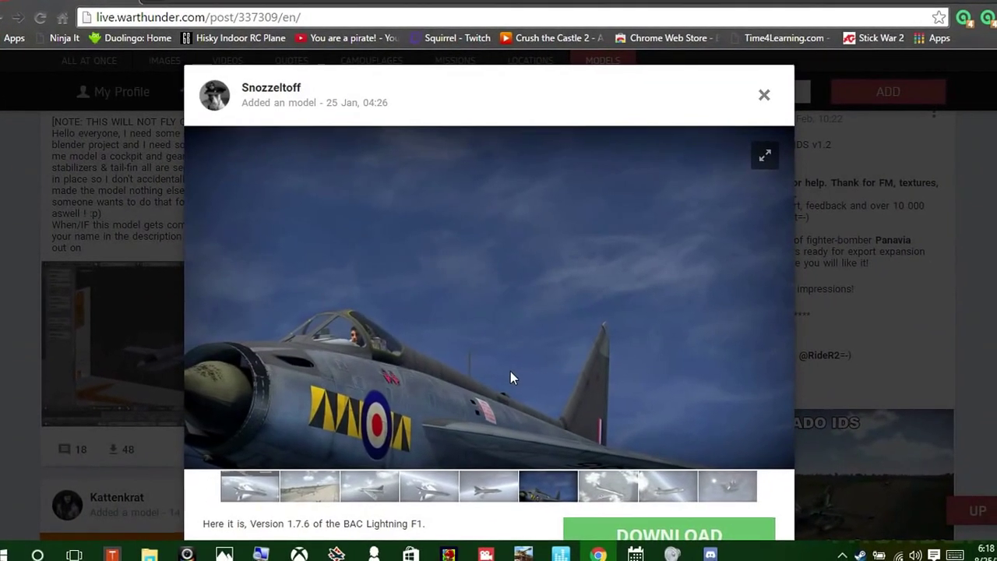
{"action": "right_click", "coordinate": [483, 375]}
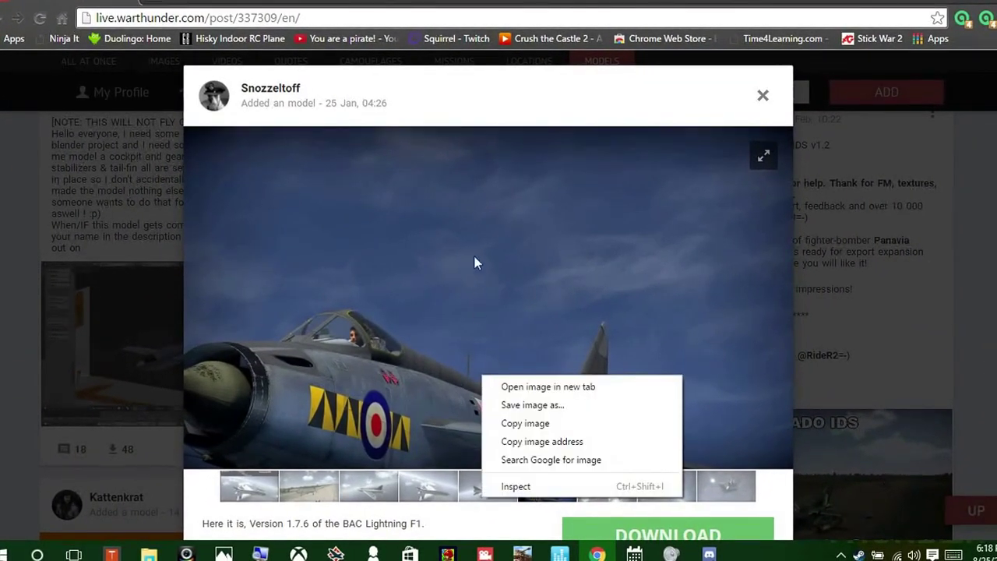
{"action": "left_click", "coordinate": [491, 105]}
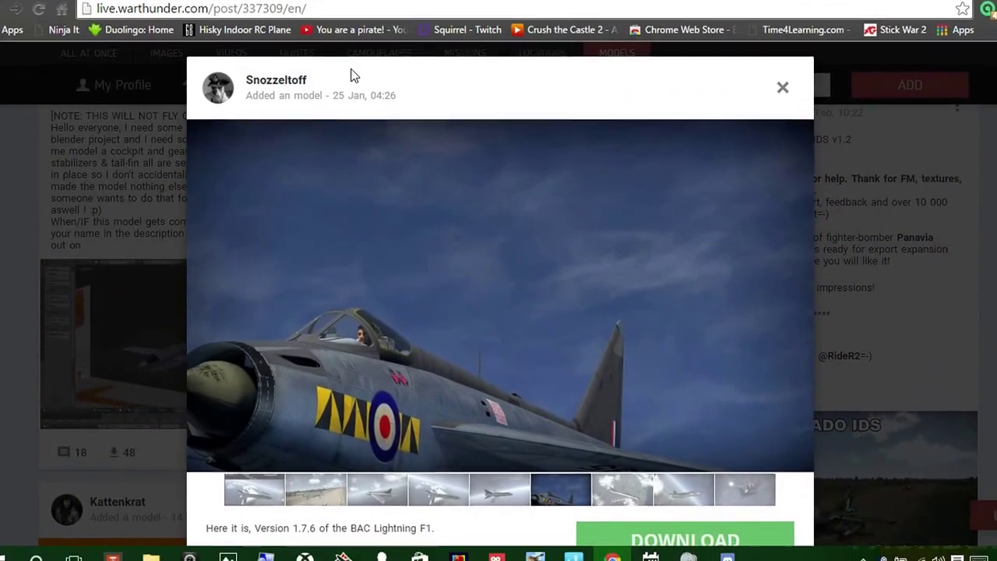
{"action": "scroll", "coordinate": [382, 236], "scroll_direction": "down", "scroll_amount": 1}
{"action": "scroll", "coordinate": [394, 221], "scroll_direction": "down", "scroll_amount": 1}
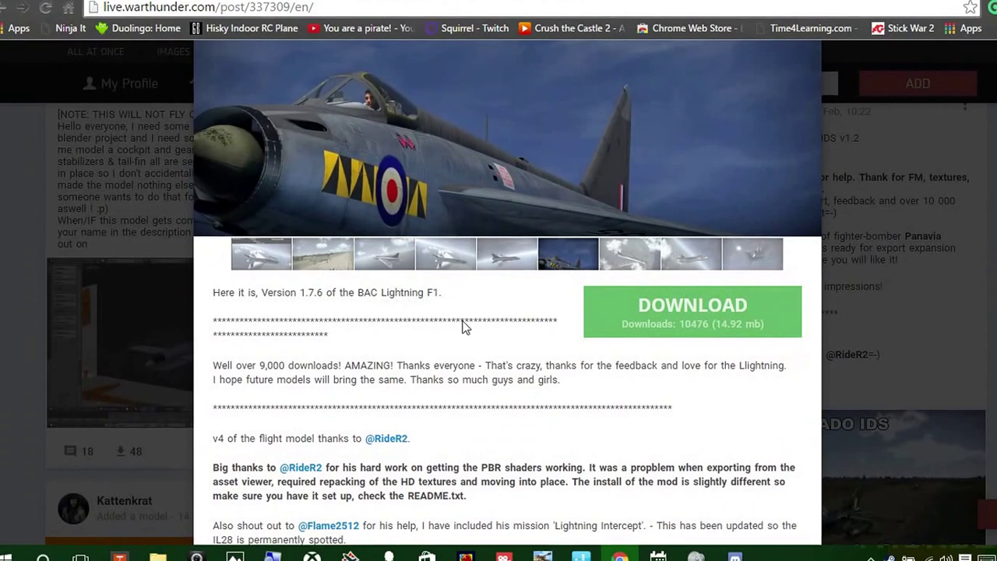
{"action": "scroll", "coordinate": [441, 145], "scroll_direction": "up", "scroll_amount": 3}
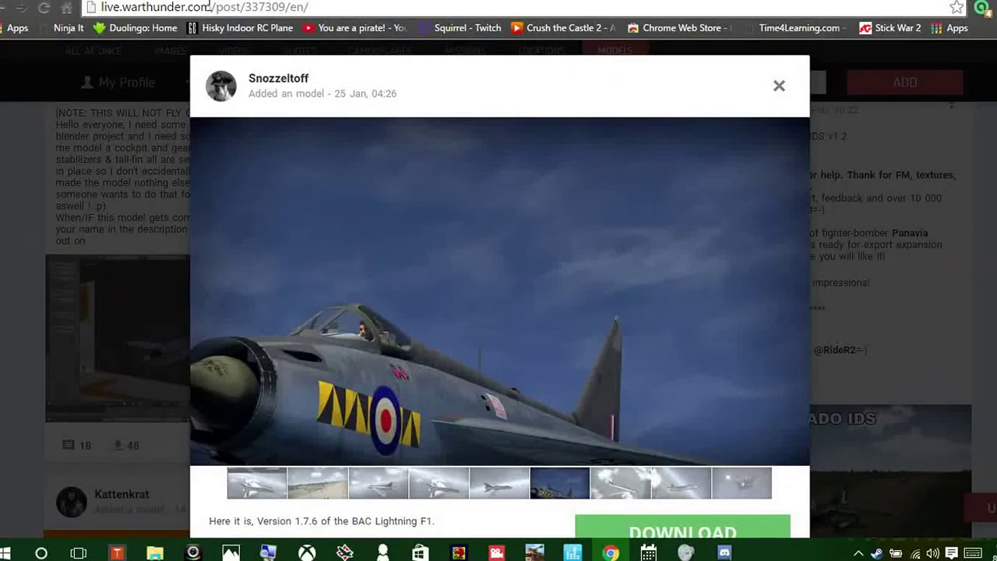
- Return to the War Thunder Live models feed and reopen the BAC Lightning F1 post before going to the desktop
{"action": "left_click_drag", "start_coordinate": [214, 7], "coordinate": [320, 10]}
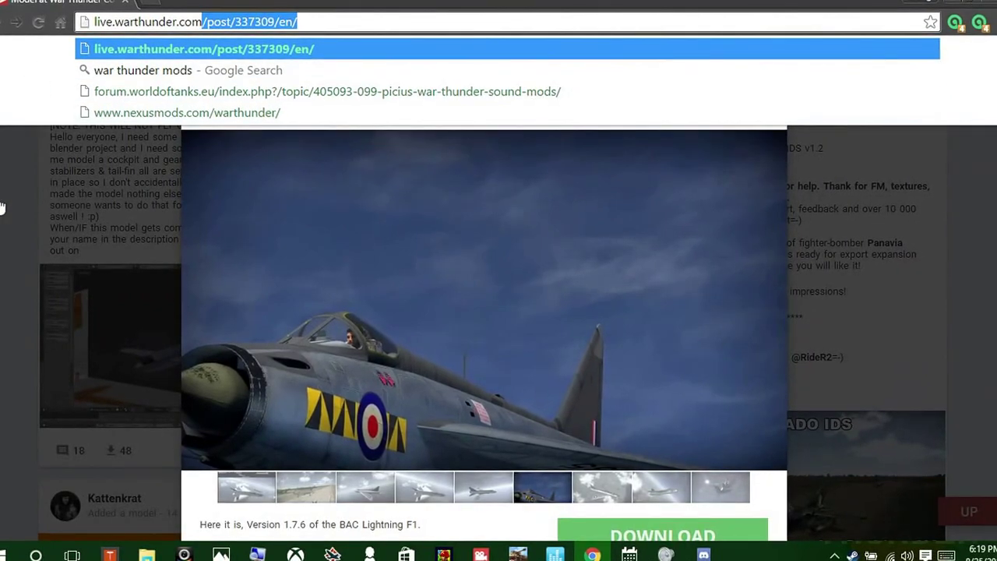
{"action": "left_click", "coordinate": [140, 151]}
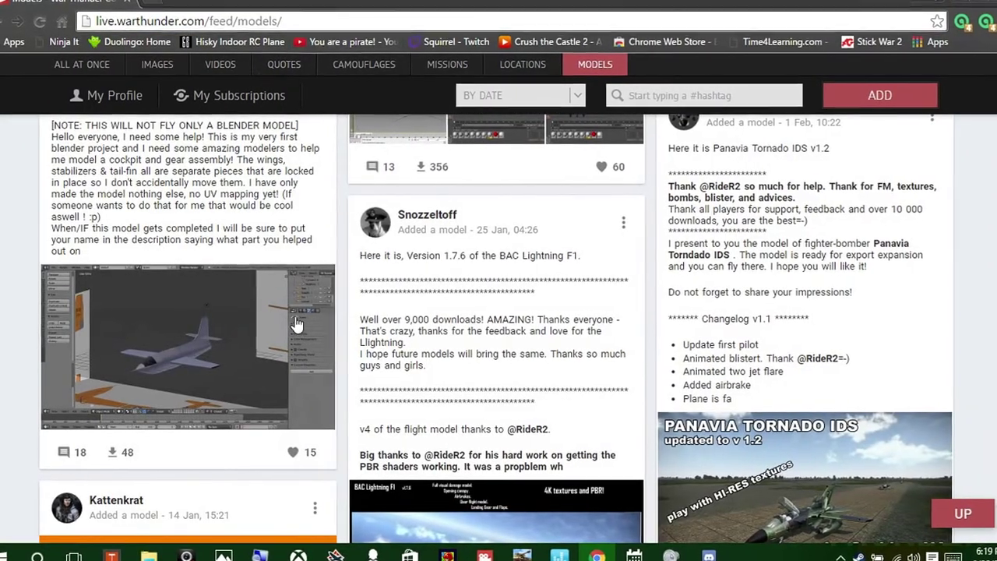
{"action": "left_click", "coordinate": [429, 228]}
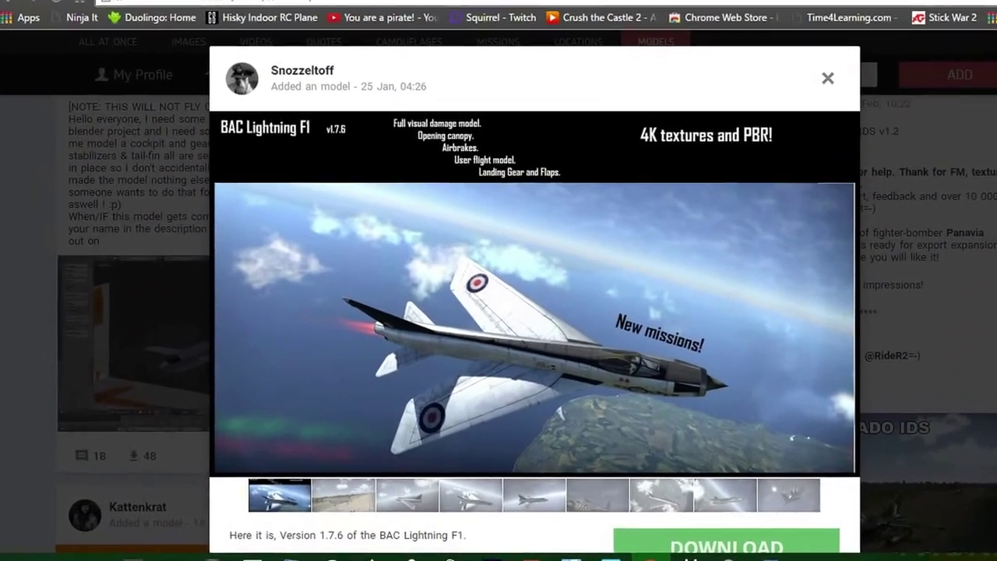
{"action": "left_click", "coordinate": [764, 98]}
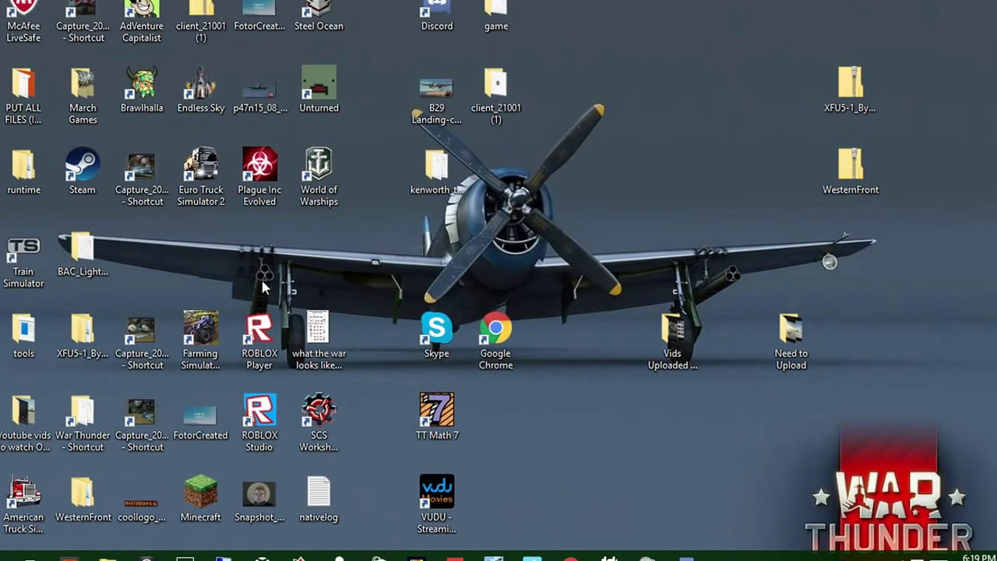
- Inspect the contents of the extracted BAC Lightning folder and the zipped XFU5-1_By_Beckett_V1.0 archive on the desktop, closing each window
{"action": "double_click", "coordinate": [69, 253]}
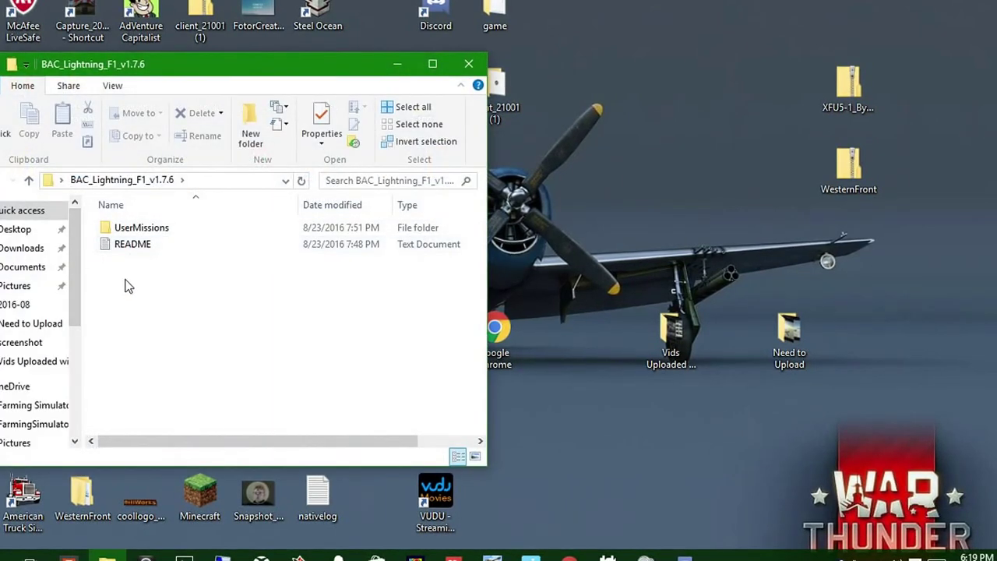
{"action": "left_click", "coordinate": [470, 65]}
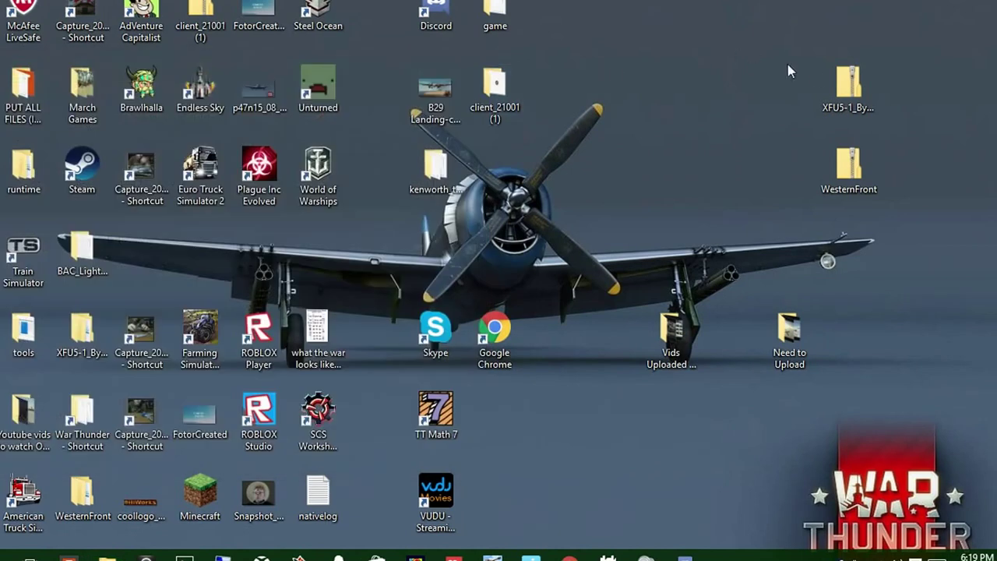
{"action": "double_click", "coordinate": [835, 88]}
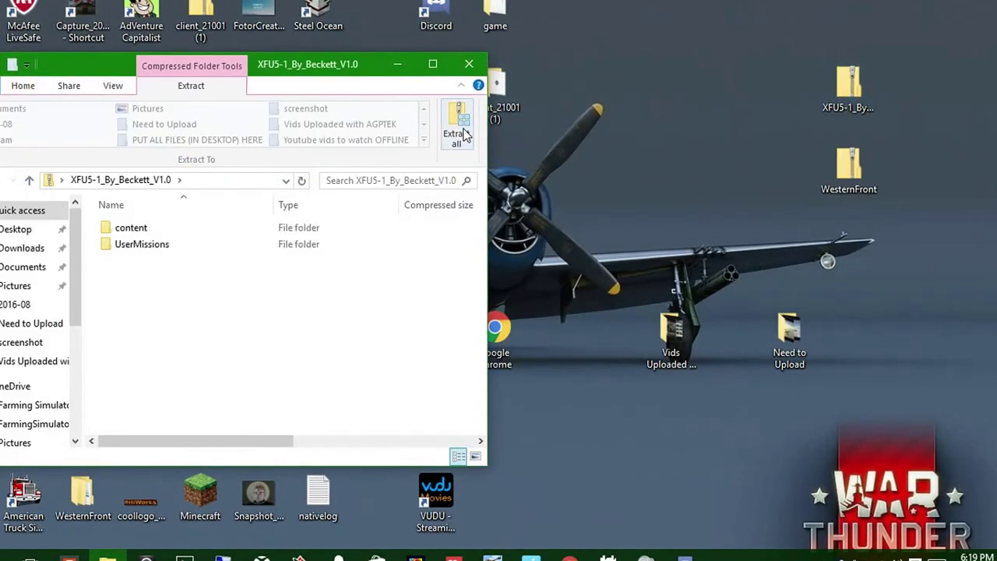
{"action": "left_click", "coordinate": [469, 64]}
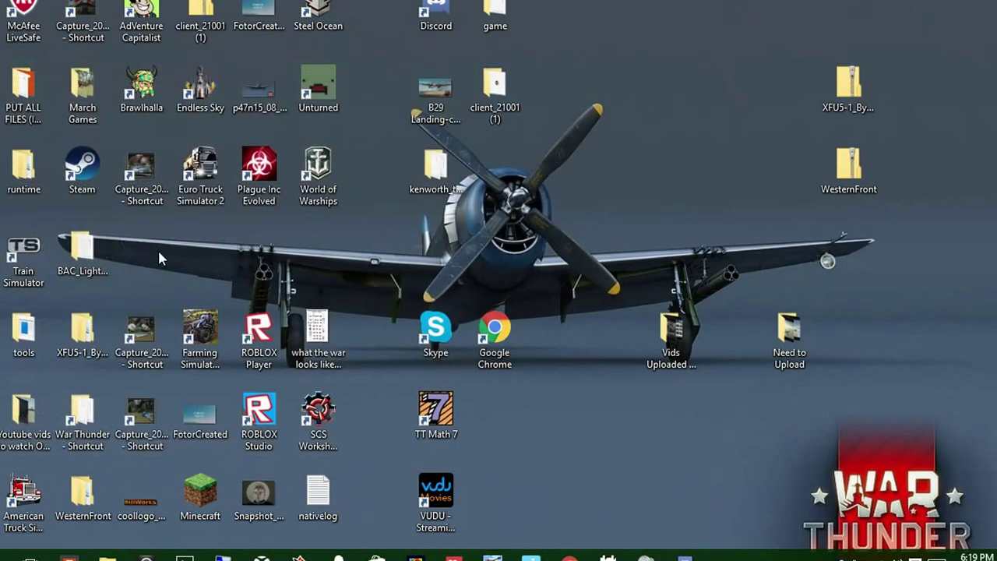
{"action": "double_click", "coordinate": [81, 248]}
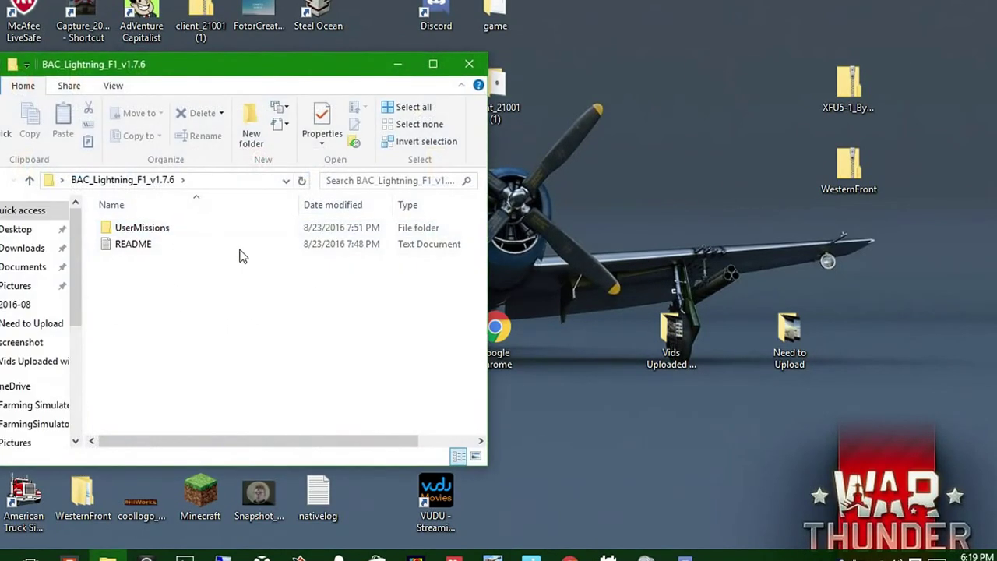
{"action": "left_click", "coordinate": [469, 65]}
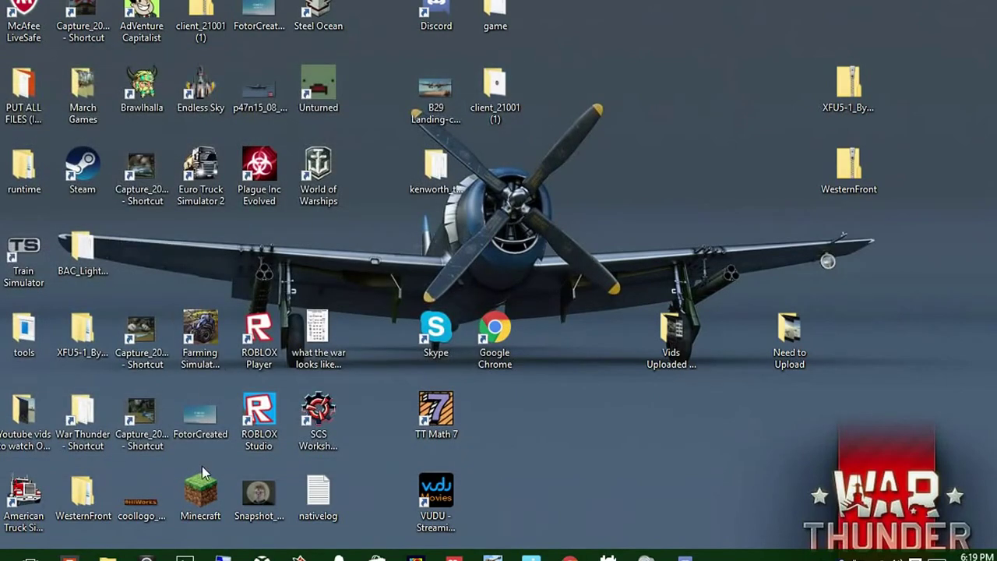
- Open a new File Explorer window and go to the Steam folder in Program Files (x86) on drive C
{"action": "key", "text": "super+e"}
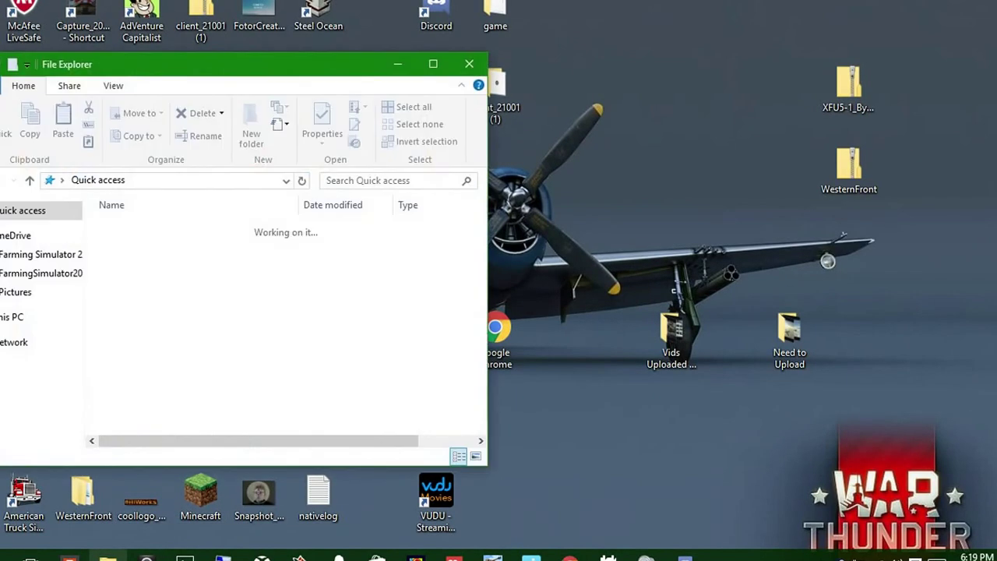
{"action": "scroll", "coordinate": [39, 329], "scroll_direction": "down", "scroll_amount": 3}
{"action": "scroll", "coordinate": [39, 335], "scroll_direction": "down", "scroll_amount": 2}
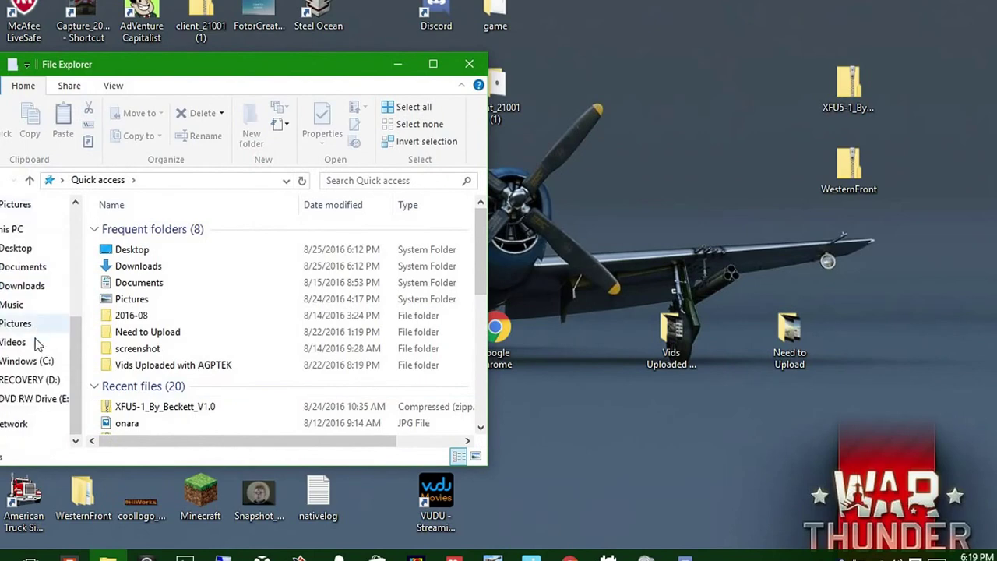
{"action": "left_click", "coordinate": [21, 362]}
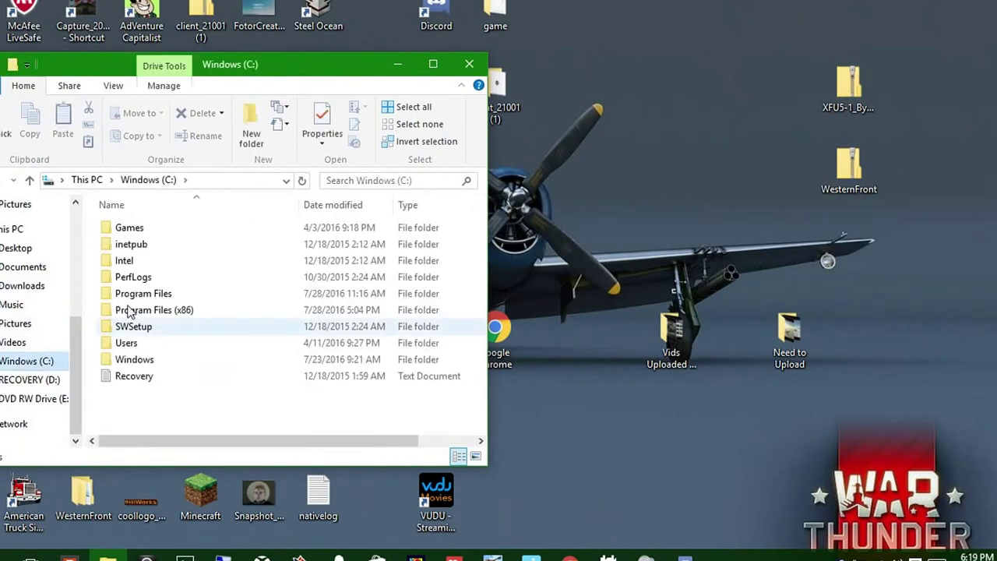
{"action": "left_click", "coordinate": [183, 312]}
{"action": "double_click", "coordinate": [184, 311]}
{"action": "scroll", "coordinate": [182, 314], "scroll_direction": "down", "scroll_amount": 4}
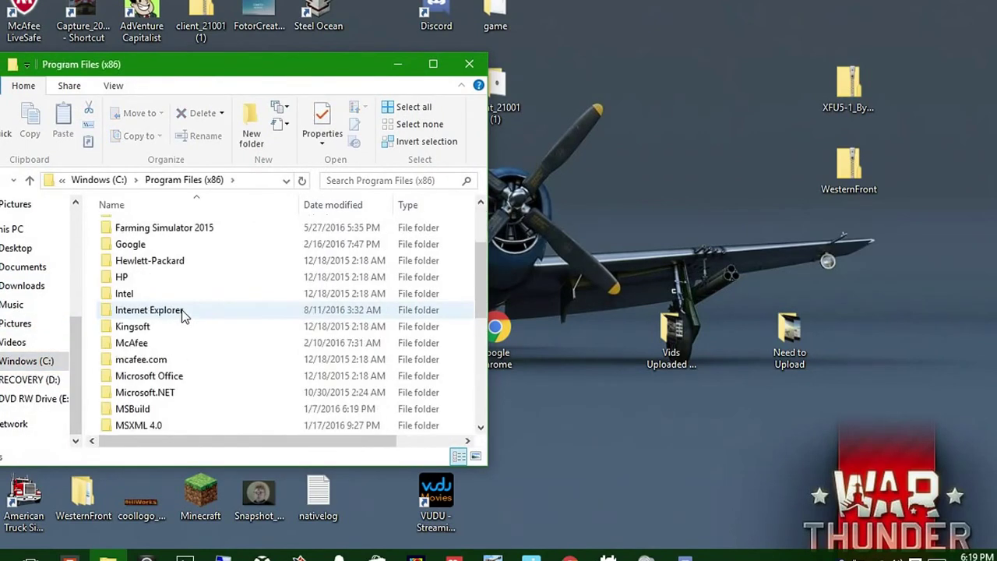
{"action": "scroll", "coordinate": [168, 417], "scroll_direction": "down", "scroll_amount": 1}
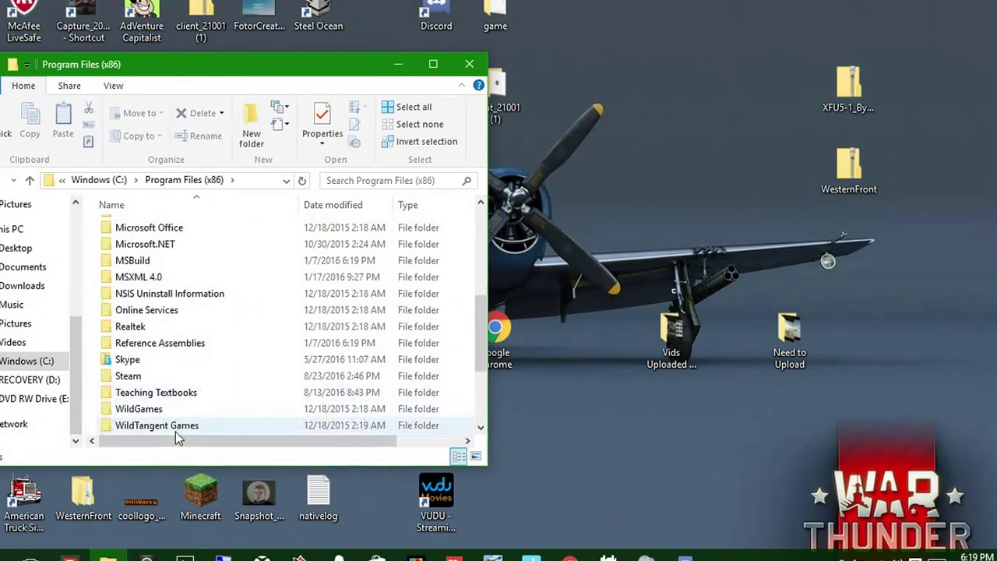
{"action": "double_click", "coordinate": [151, 375]}
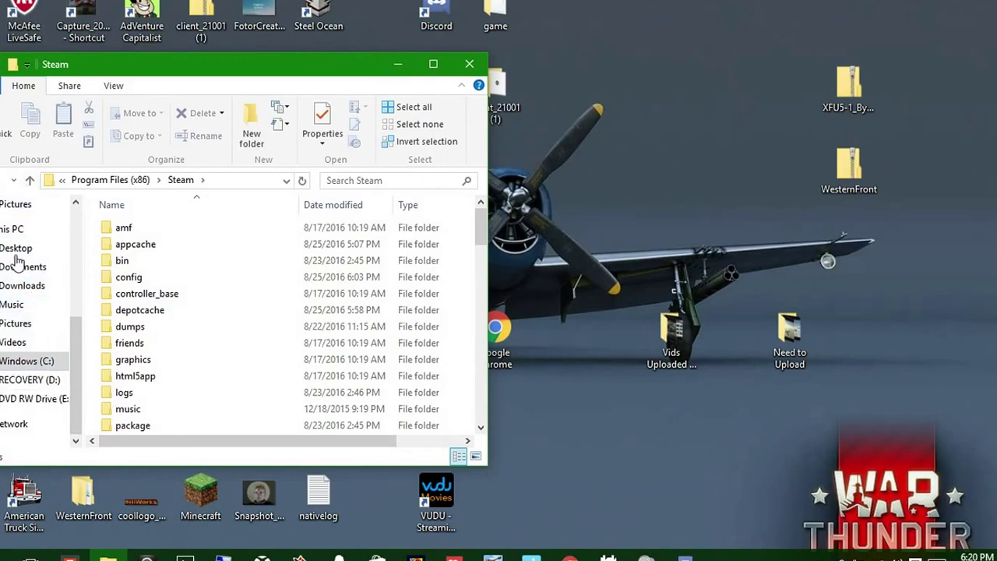
- Open the War Thunder game folder under steamapps\common in the Steam folder
{"action": "scroll", "coordinate": [237, 328], "scroll_direction": "down", "scroll_amount": 3}
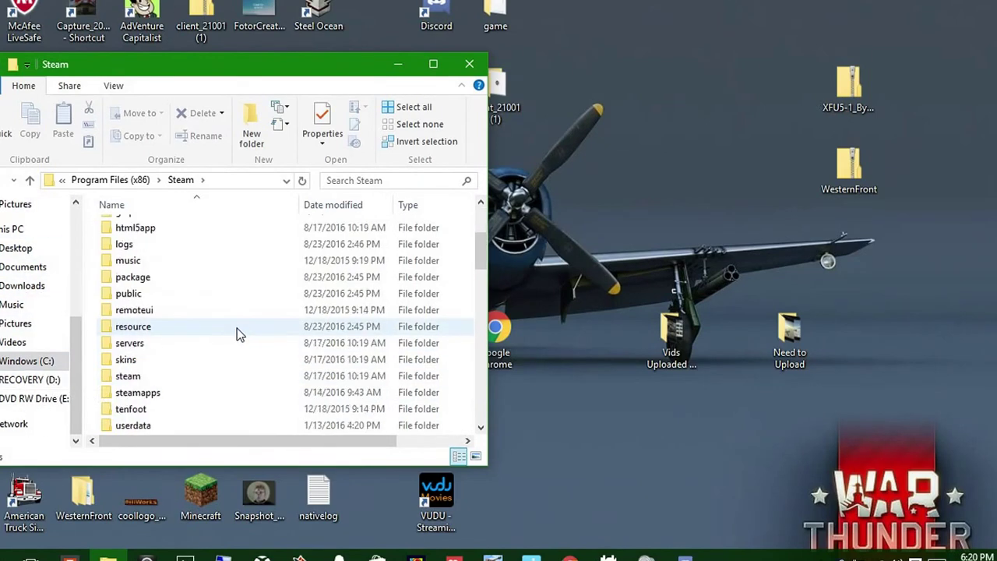
{"action": "scroll", "coordinate": [237, 328], "scroll_direction": "down", "scroll_amount": 2}
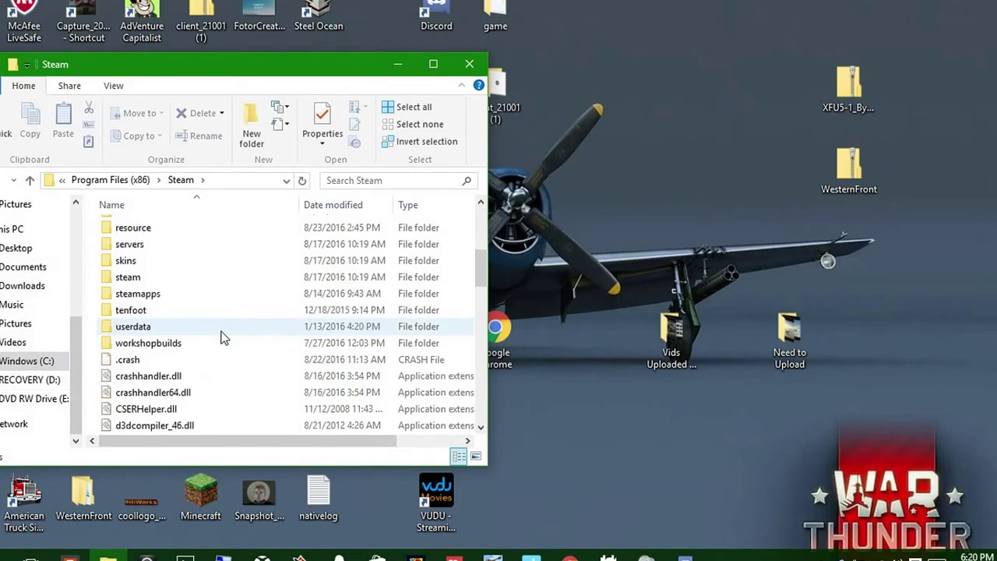
{"action": "double_click", "coordinate": [165, 296]}
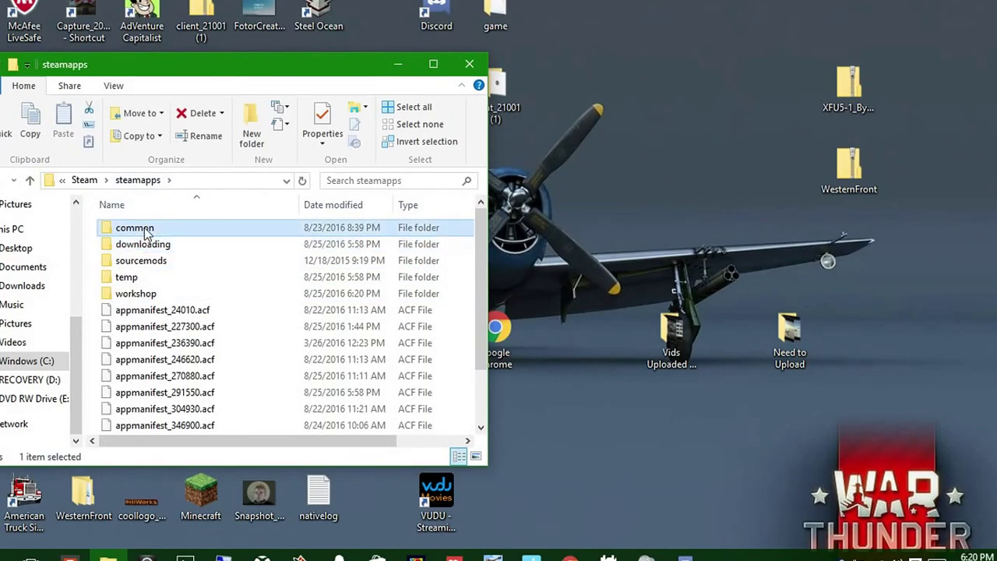
{"action": "double_click", "coordinate": [134, 228]}
{"action": "scroll", "coordinate": [198, 393], "scroll_direction": "down", "scroll_amount": 1}
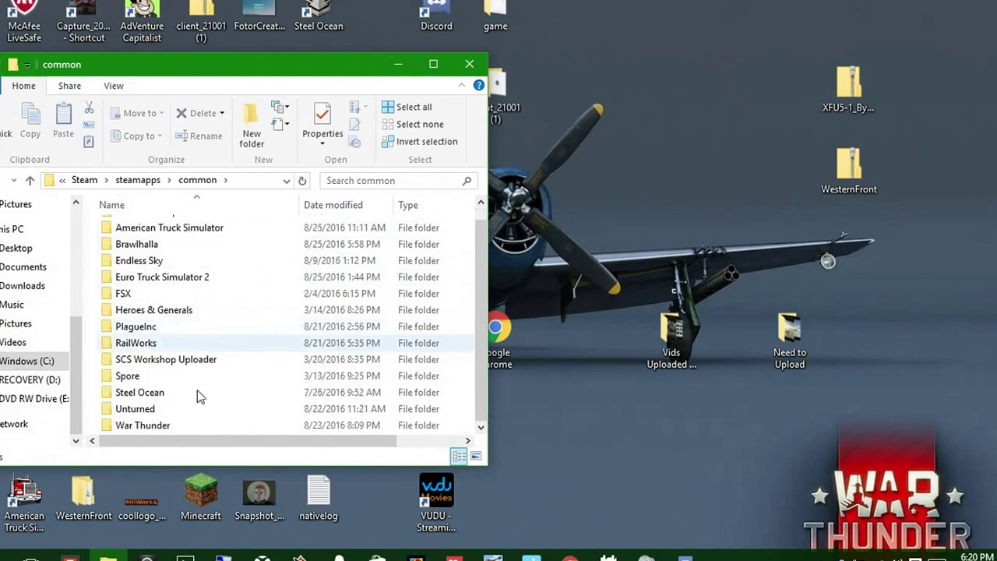
{"action": "double_click", "coordinate": [179, 430]}
- Move the War Thunder window clear of the desktop mod folders, and open UserMissions with the Lightning F1 folder selected
{"action": "scroll", "coordinate": [219, 309], "scroll_direction": "down", "scroll_amount": 9}
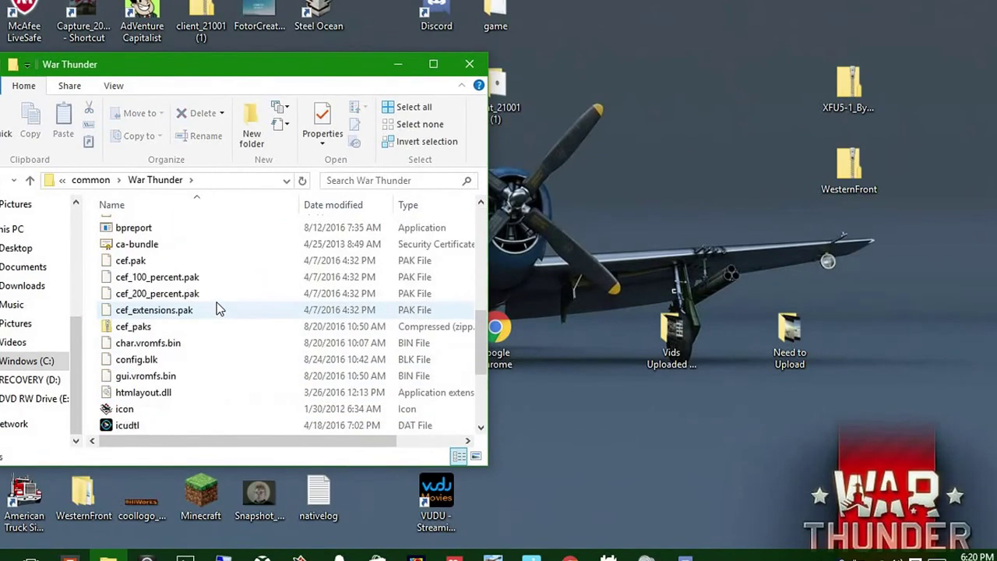
{"action": "scroll", "coordinate": [218, 309], "scroll_direction": "up", "scroll_amount": 5}
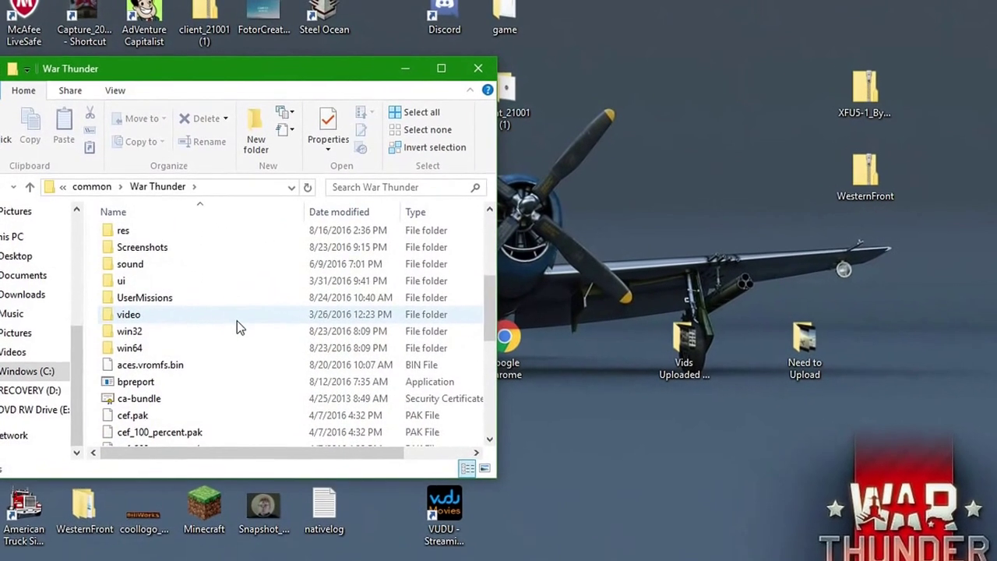
{"action": "scroll", "coordinate": [222, 308], "scroll_direction": "up", "scroll_amount": 1}
{"action": "scroll", "coordinate": [222, 307], "scroll_direction": "up", "scroll_amount": 1}
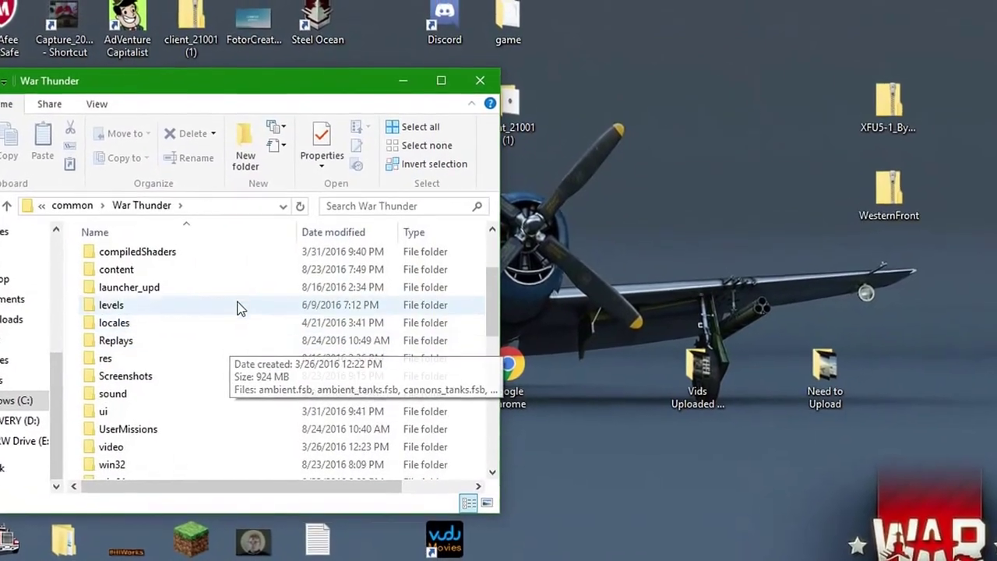
{"action": "left_click_drag", "start_coordinate": [159, 82], "coordinate": [624, 96]}
{"action": "left_click_drag", "start_coordinate": [723, 92], "coordinate": [661, 92]}
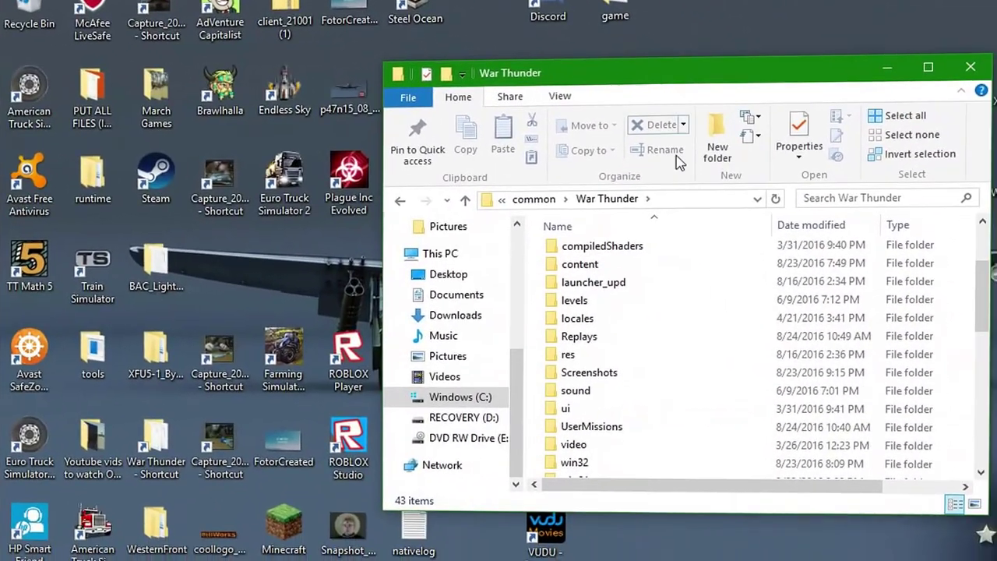
{"action": "scroll", "coordinate": [654, 335], "scroll_direction": "down", "scroll_amount": 2}
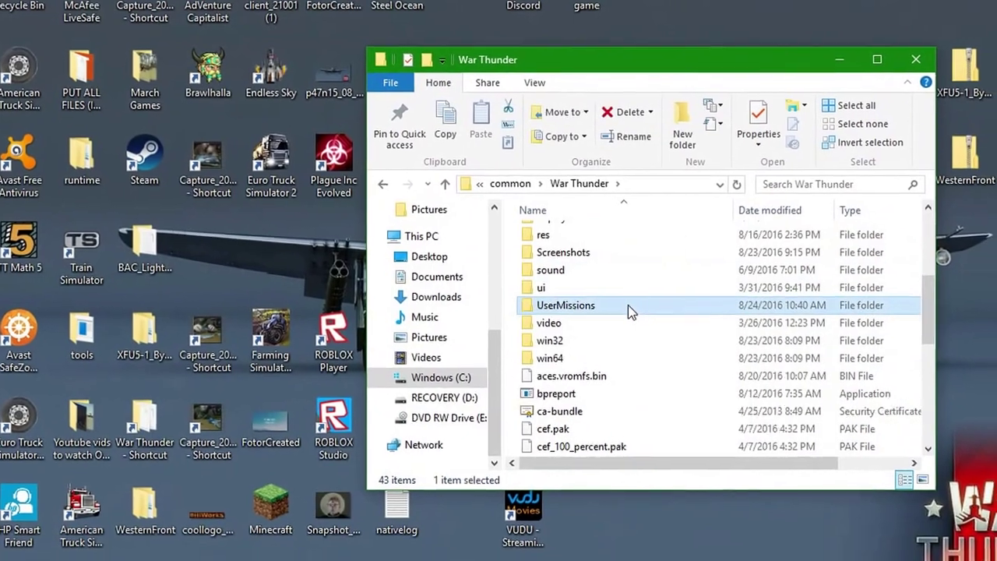
{"action": "double_click", "coordinate": [630, 310]}
{"action": "left_click", "coordinate": [550, 242]}
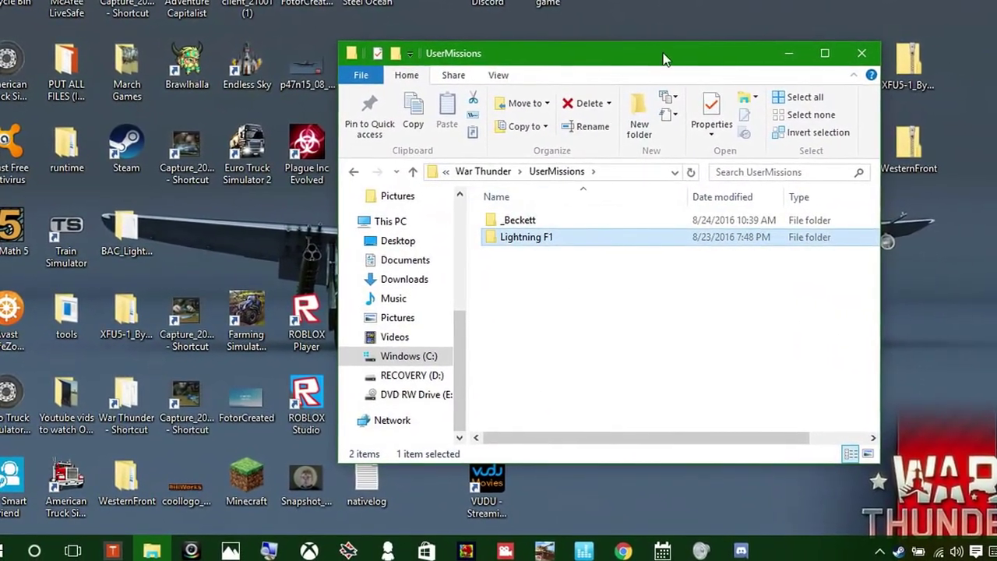
- Open the README in the desktop BAC_Lightning_F1_v1.7.6 folder beside the UserMissions window and read its installation instructions
{"action": "left_click_drag", "start_coordinate": [664, 59], "coordinate": [570, 58]}
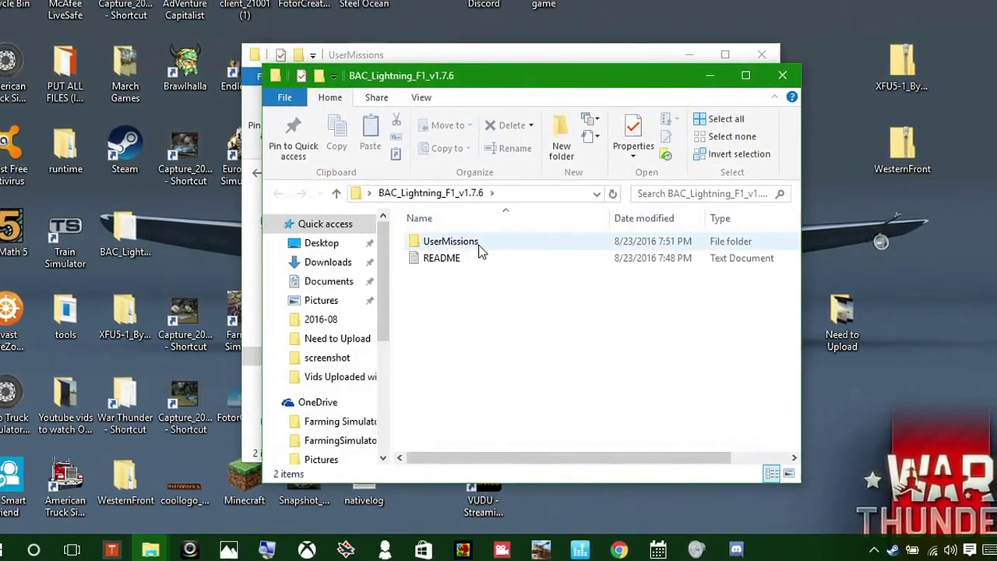
{"action": "left_click_drag", "start_coordinate": [536, 82], "coordinate": [455, 173]}
{"action": "double_click", "coordinate": [447, 351]}
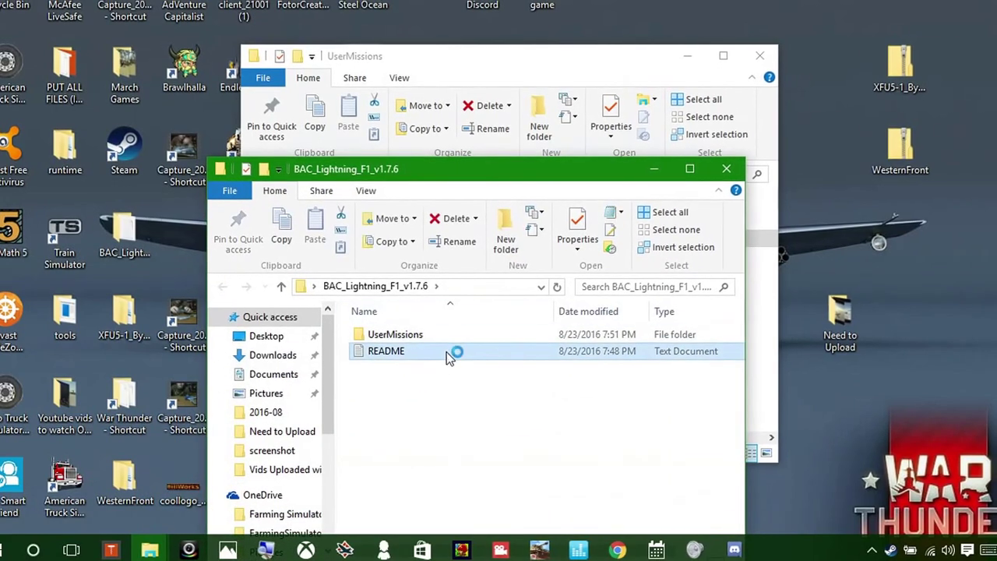
{"action": "scroll", "coordinate": [416, 288], "scroll_direction": "down", "scroll_amount": 5}
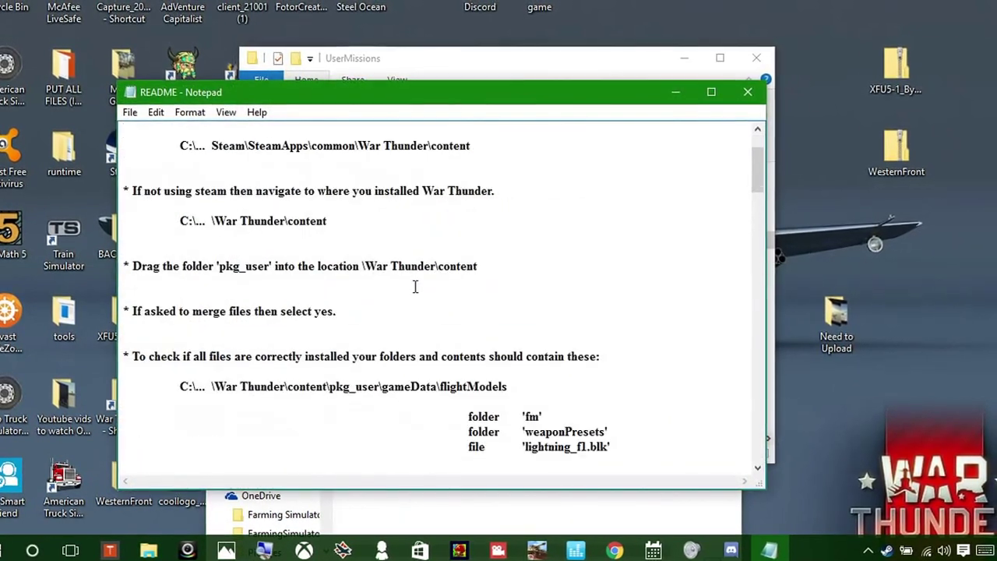
- Read the README's list of folders and files that a correct Lightning F1 installation should contain
{"action": "scroll", "coordinate": [467, 247], "scroll_direction": "down", "scroll_amount": 1}
{"action": "scroll", "coordinate": [467, 248], "scroll_direction": "up", "scroll_amount": 1}
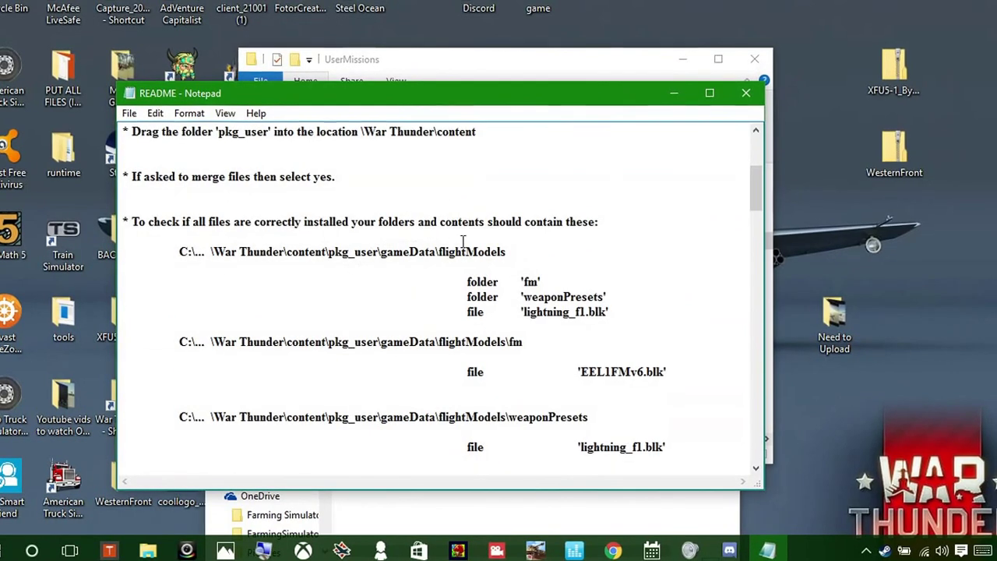
{"action": "scroll", "coordinate": [466, 248], "scroll_direction": "down", "scroll_amount": 4}
{"action": "scroll", "coordinate": [466, 248], "scroll_direction": "down", "scroll_amount": 4}
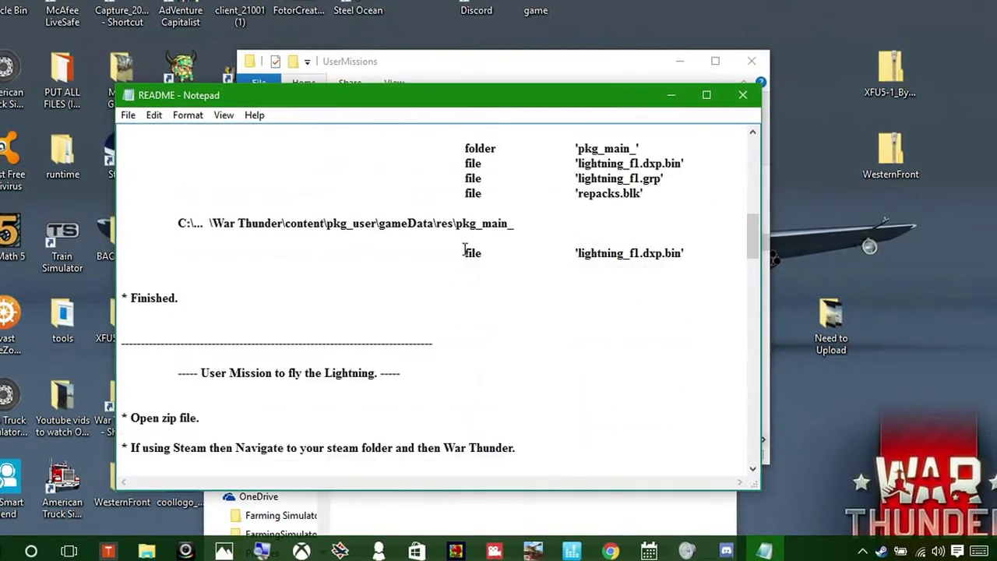
{"action": "scroll", "coordinate": [465, 250], "scroll_direction": "down", "scroll_amount": 1}
{"action": "scroll", "coordinate": [465, 250], "scroll_direction": "up", "scroll_amount": 7}
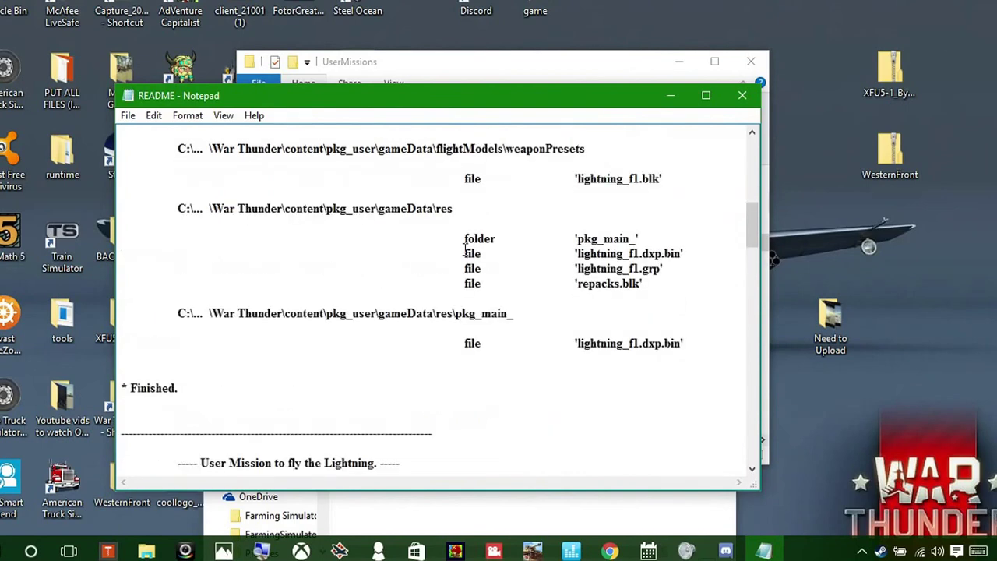
{"action": "scroll", "coordinate": [465, 262], "scroll_direction": "up", "scroll_amount": 1}
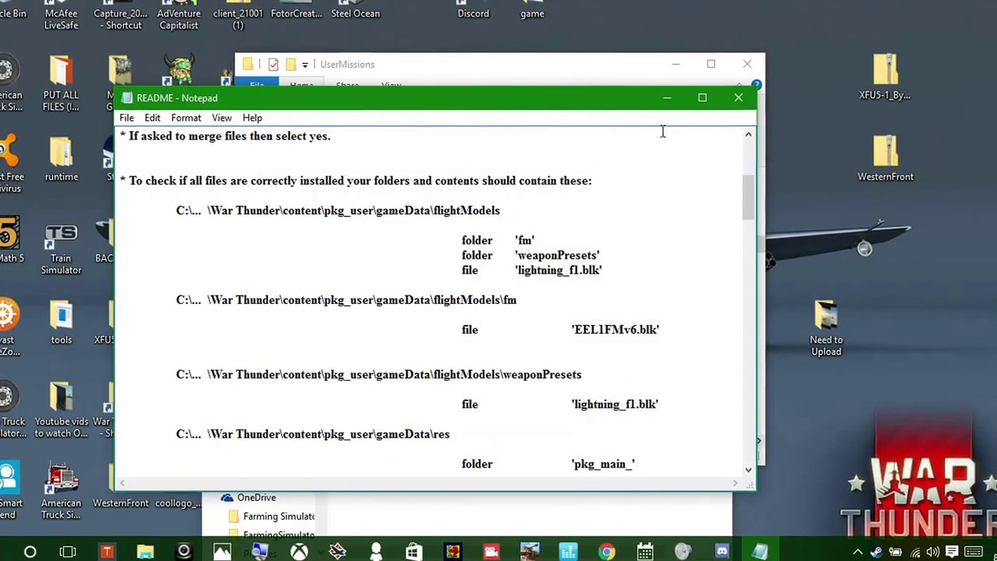
- Close the README and the desktop mod folder window, and go back from UserMissions to the War Thunder folder
{"action": "left_click", "coordinate": [739, 98]}
{"action": "double_click", "coordinate": [370, 343]}
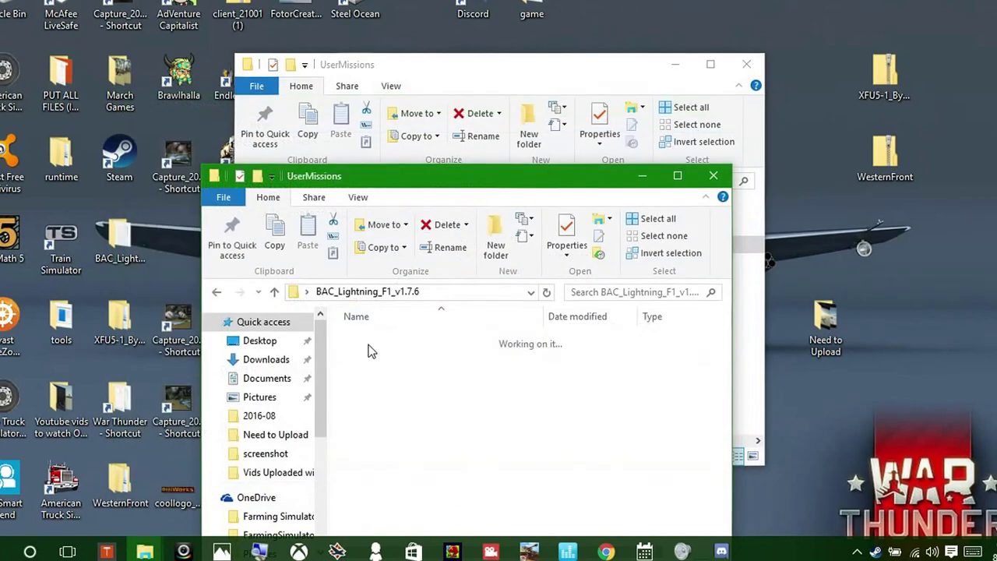
{"action": "left_click", "coordinate": [713, 176]}
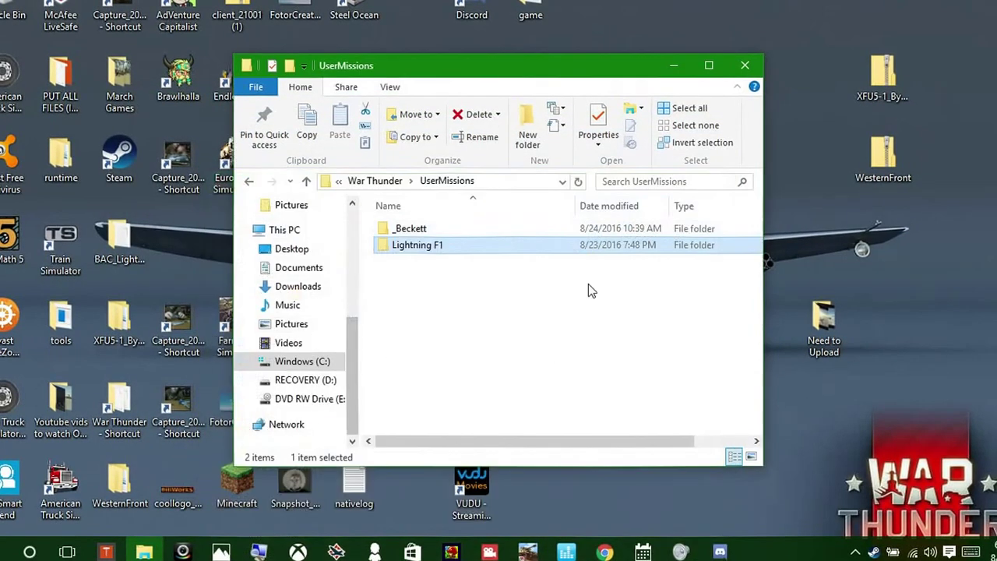
{"action": "left_click", "coordinate": [249, 184]}
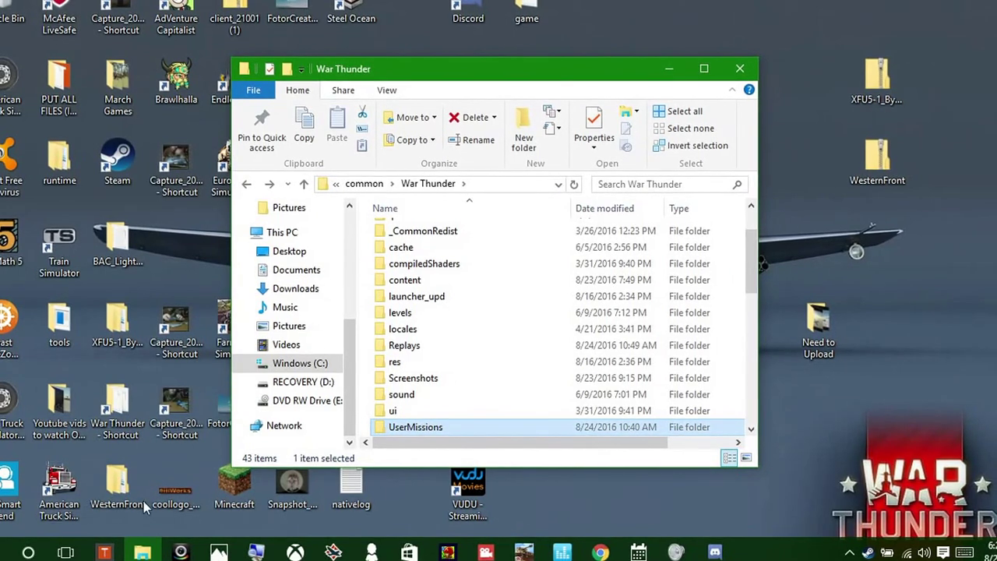
- Reopen the README from the desktop BAC_Lightning_F1_v1.7.6 folder, place it beside the War Thunder window, and minimize the mod folder window
{"action": "left_click", "coordinate": [120, 239]}
{"action": "double_click", "coordinate": [120, 239]}
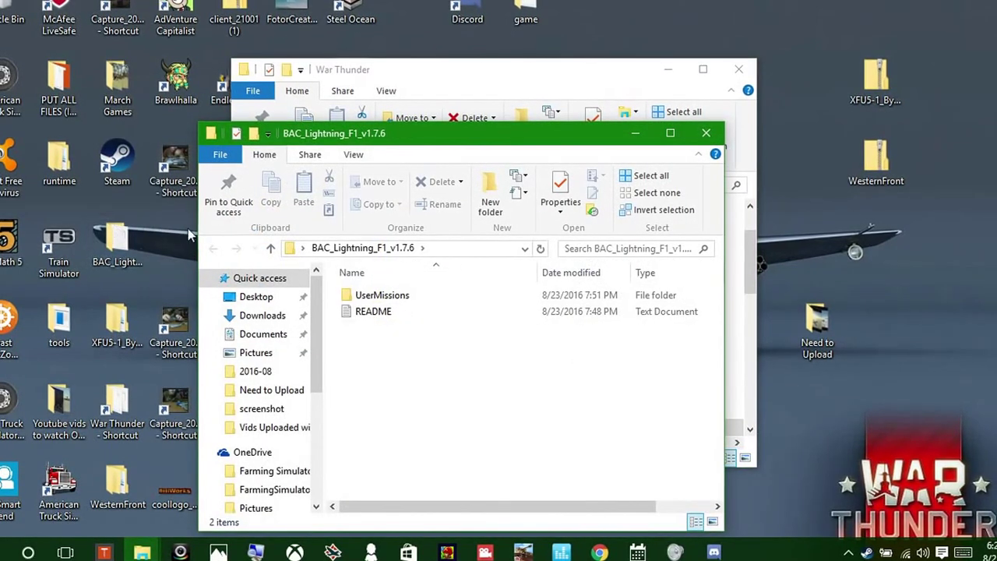
{"action": "double_click", "coordinate": [360, 311]}
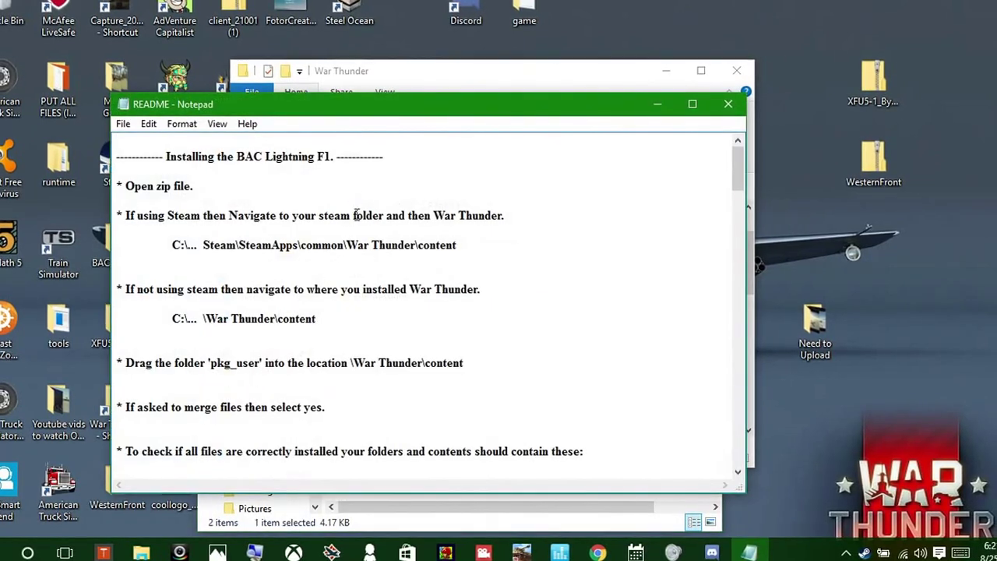
{"action": "scroll", "coordinate": [320, 373], "scroll_direction": "down", "scroll_amount": 1}
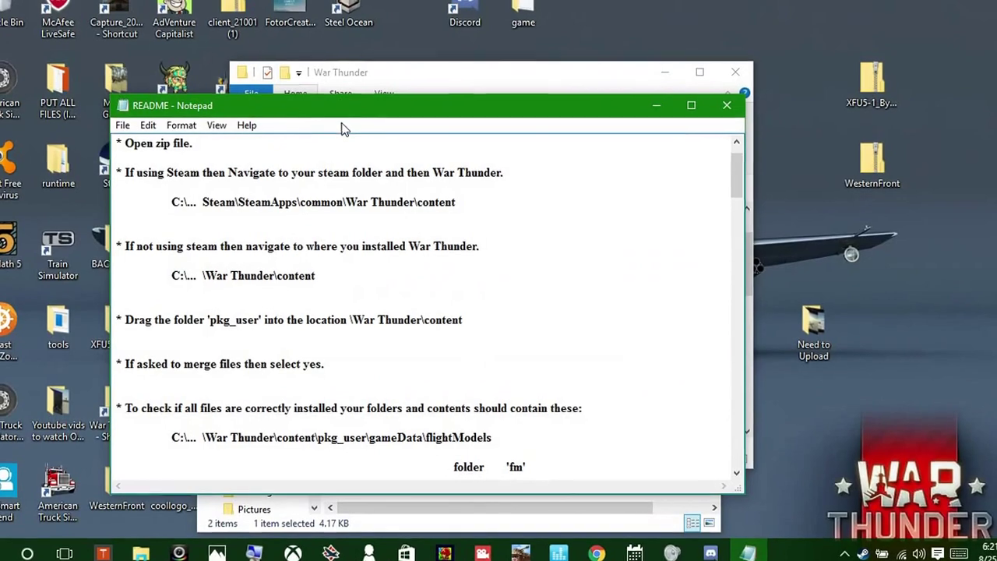
{"action": "left_click_drag", "start_coordinate": [350, 113], "coordinate": [641, 171]}
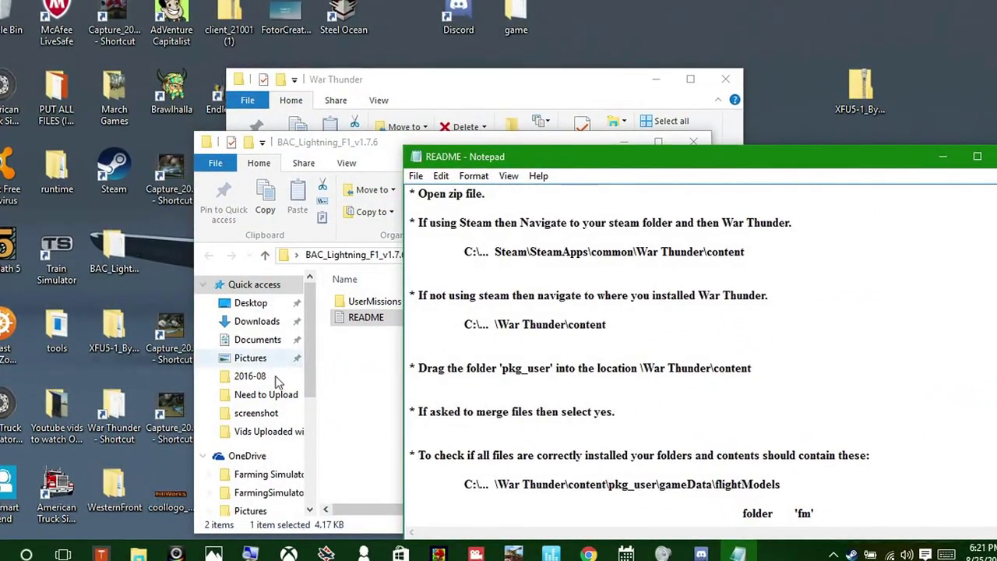
{"action": "left_click", "coordinate": [348, 378]}
{"action": "left_click", "coordinate": [624, 143]}
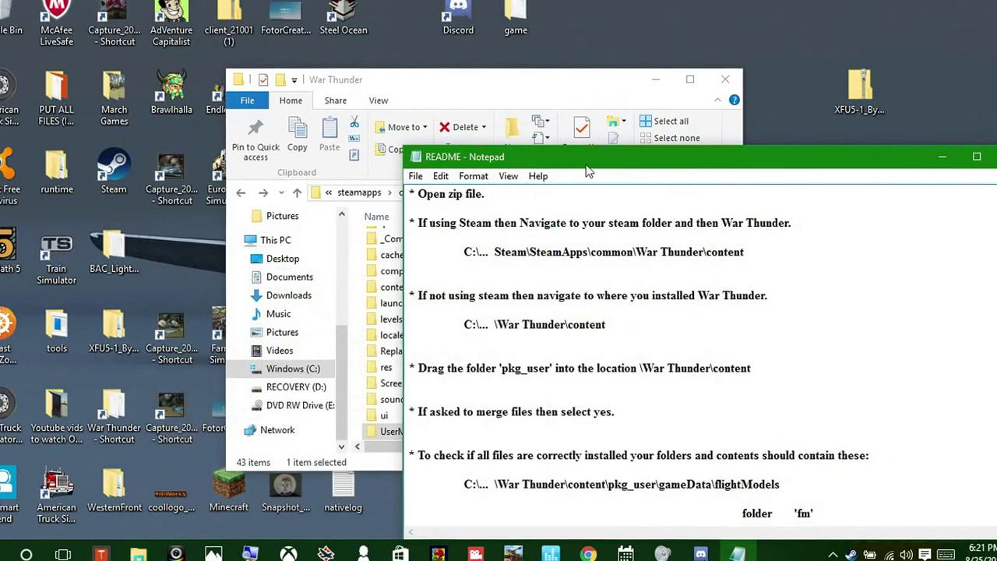
- Open the content folder inside War Thunder and move its window clear of the README text
{"action": "left_click", "coordinate": [240, 194]}
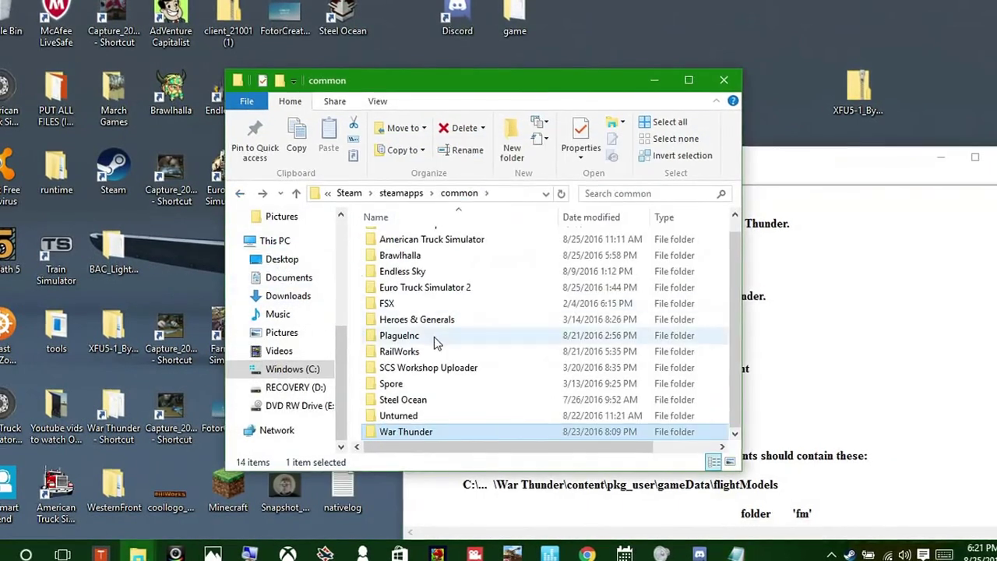
{"action": "left_click", "coordinate": [263, 194]}
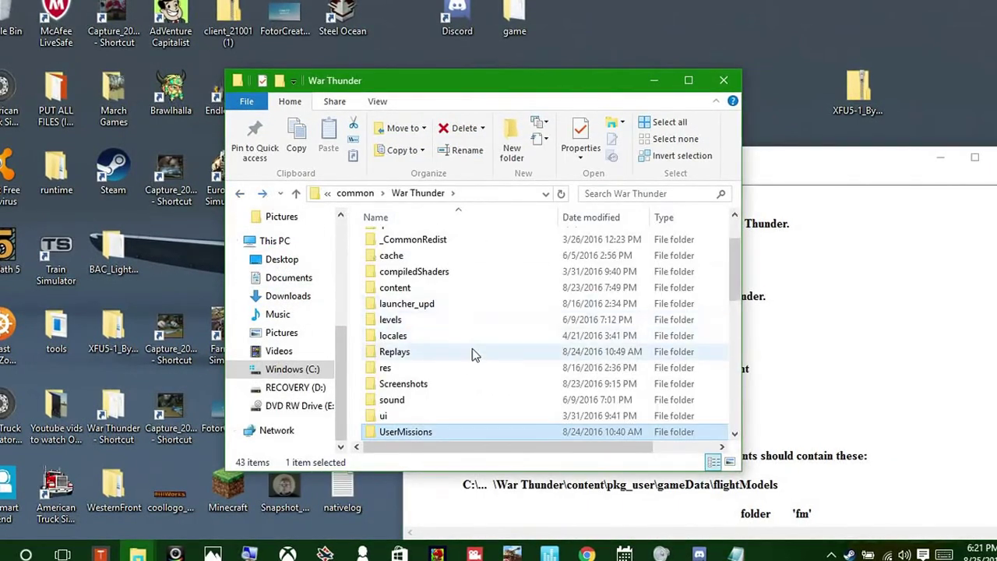
{"action": "double_click", "coordinate": [411, 290]}
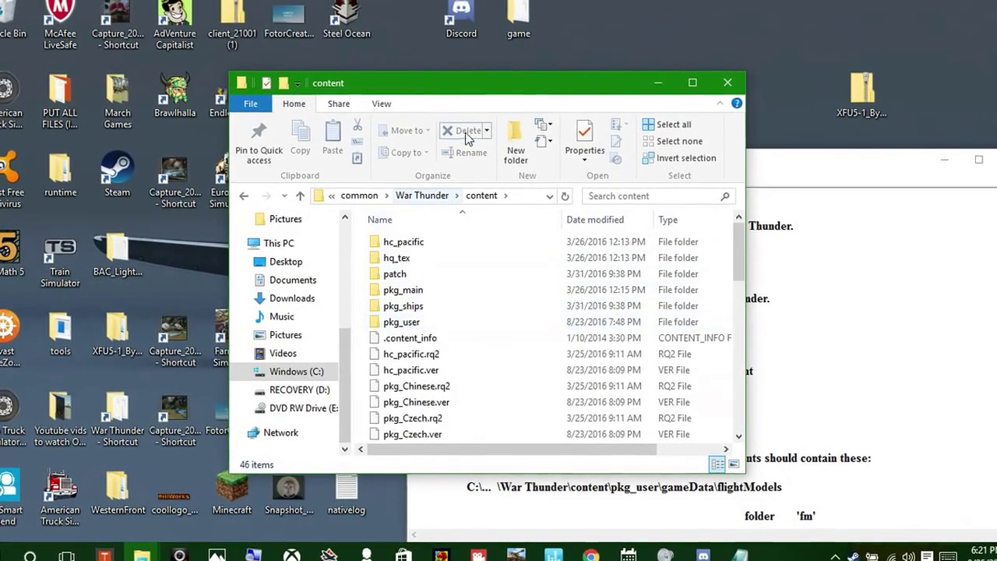
{"action": "left_click_drag", "start_coordinate": [467, 95], "coordinate": [344, 114]}
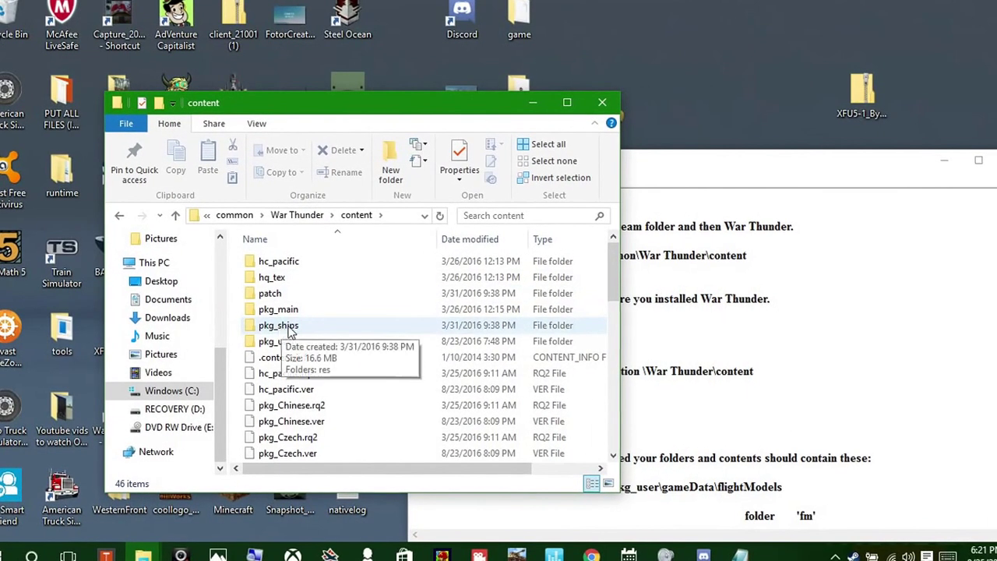
- Look inside the res folder of pkg_ships and return to the content folder
{"action": "double_click", "coordinate": [280, 327]}
{"action": "double_click", "coordinate": [322, 262]}
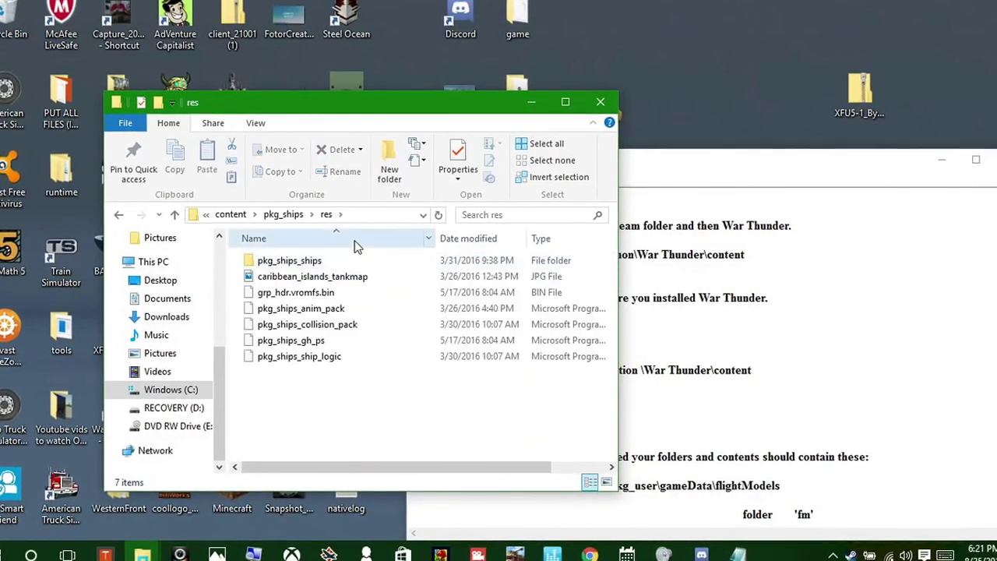
{"action": "left_click", "coordinate": [120, 215]}
{"action": "left_click", "coordinate": [120, 216]}
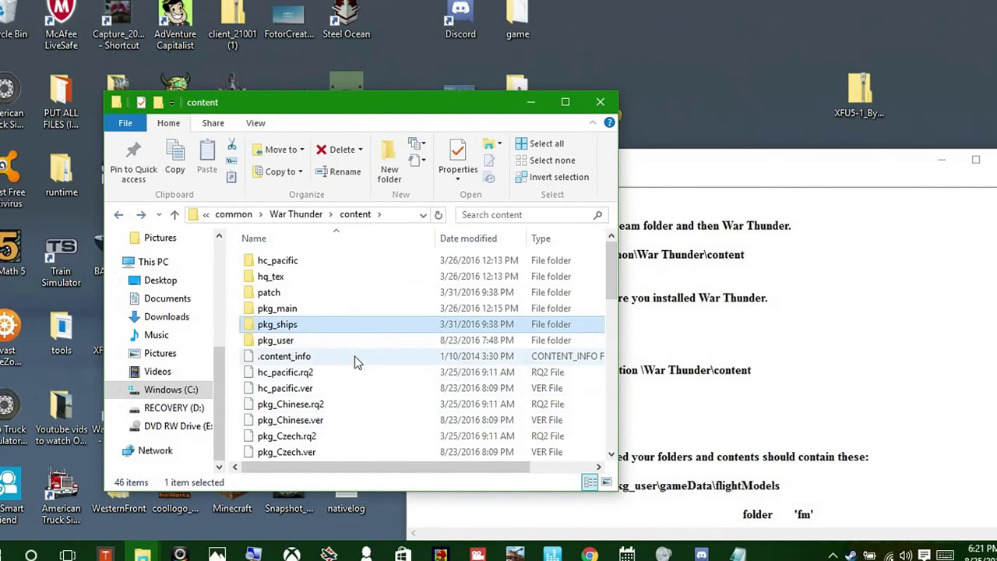
- Shift the README window down, open pkg_user in the content folder, and view its gameData folder
{"action": "left_click_drag", "start_coordinate": [736, 172], "coordinate": [739, 227]}
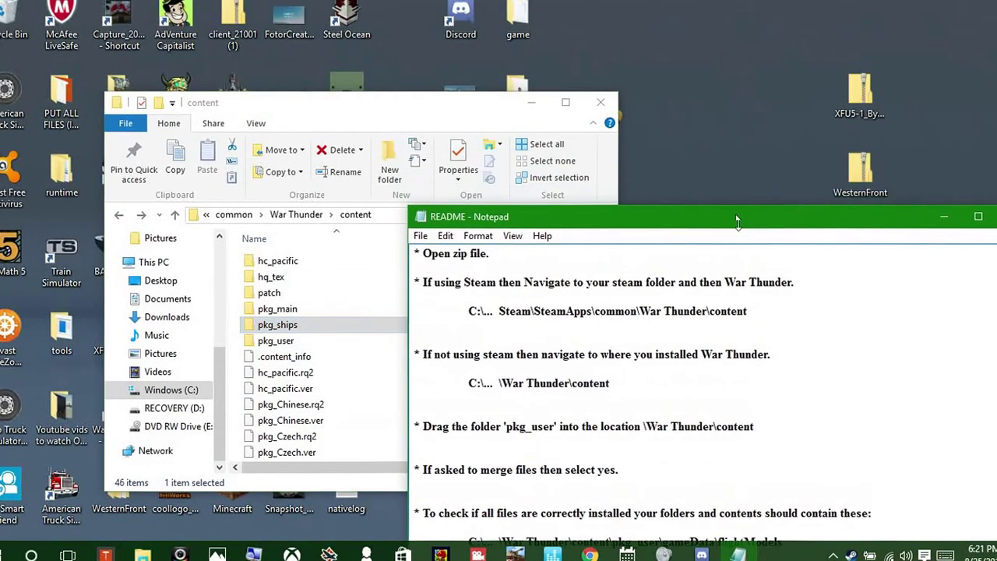
{"action": "left_click", "coordinate": [306, 339]}
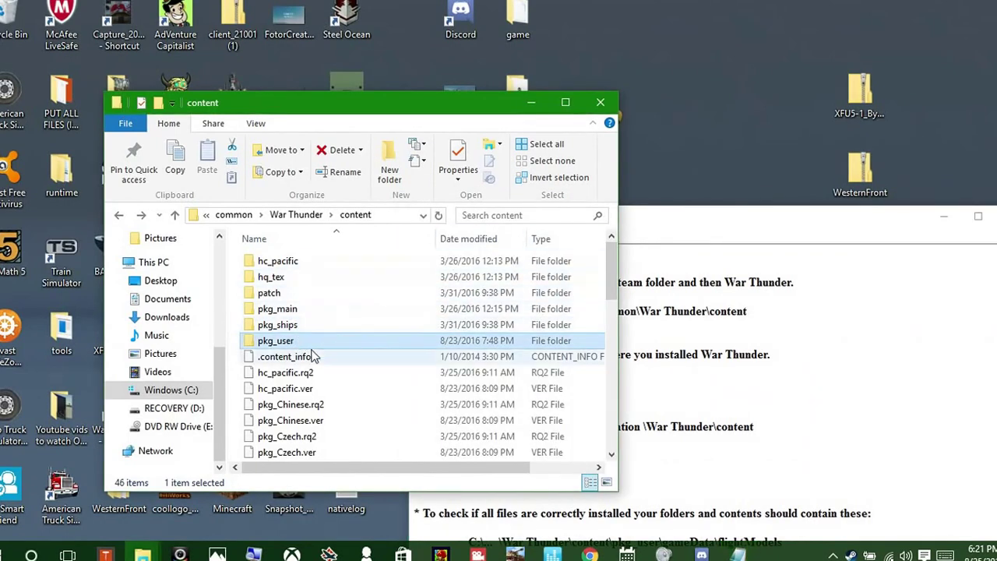
{"action": "left_click", "coordinate": [314, 356]}
{"action": "double_click", "coordinate": [316, 341]}
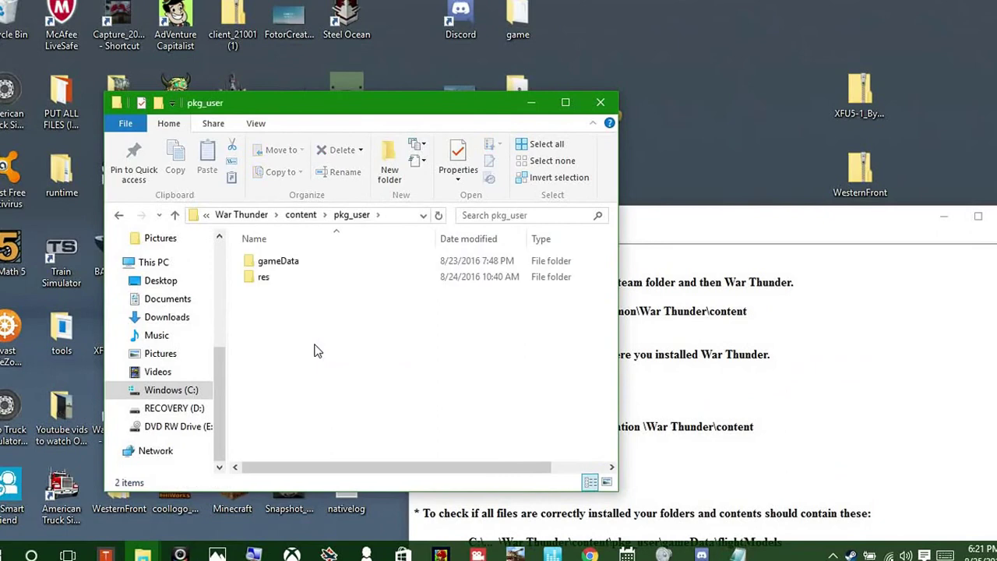
{"action": "left_click", "coordinate": [337, 381]}
{"action": "double_click", "coordinate": [280, 261]}
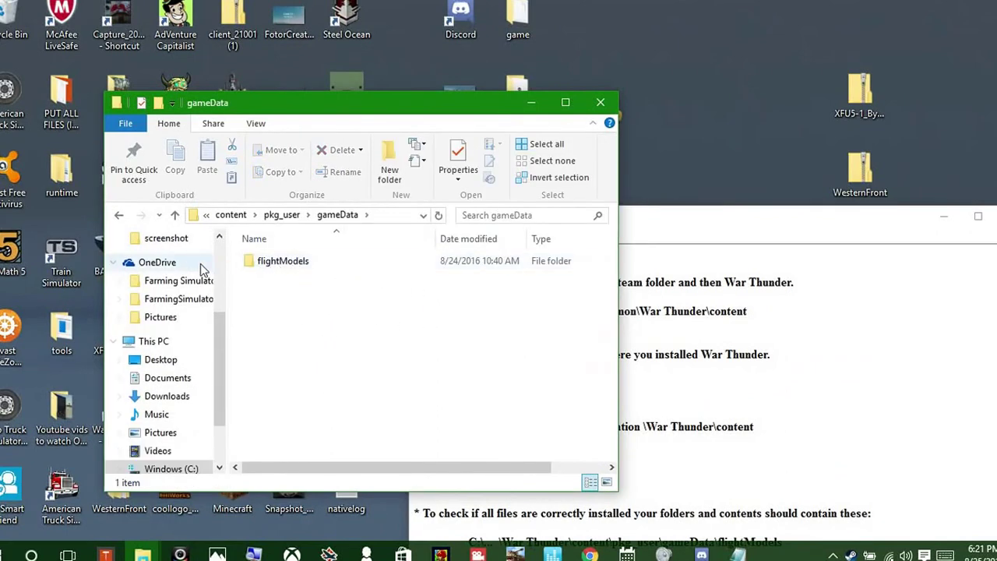
- View the installed mod files in the res folder of pkg_user, and return to the War Thunder folder
{"action": "key", "text": "BackSpace"}
{"action": "key", "text": "Down"}
{"action": "key", "text": "Return"}
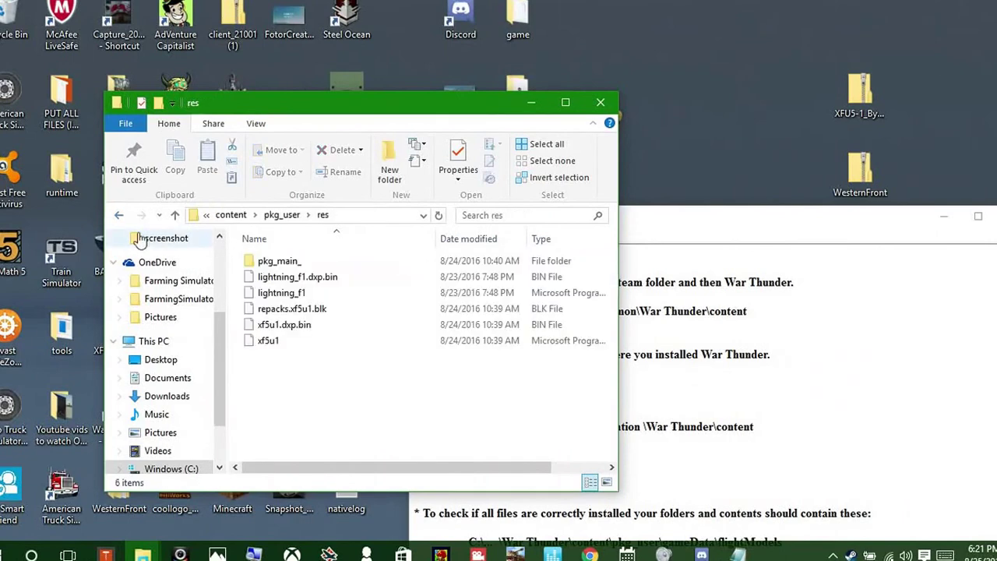
{"action": "left_click", "coordinate": [120, 220]}
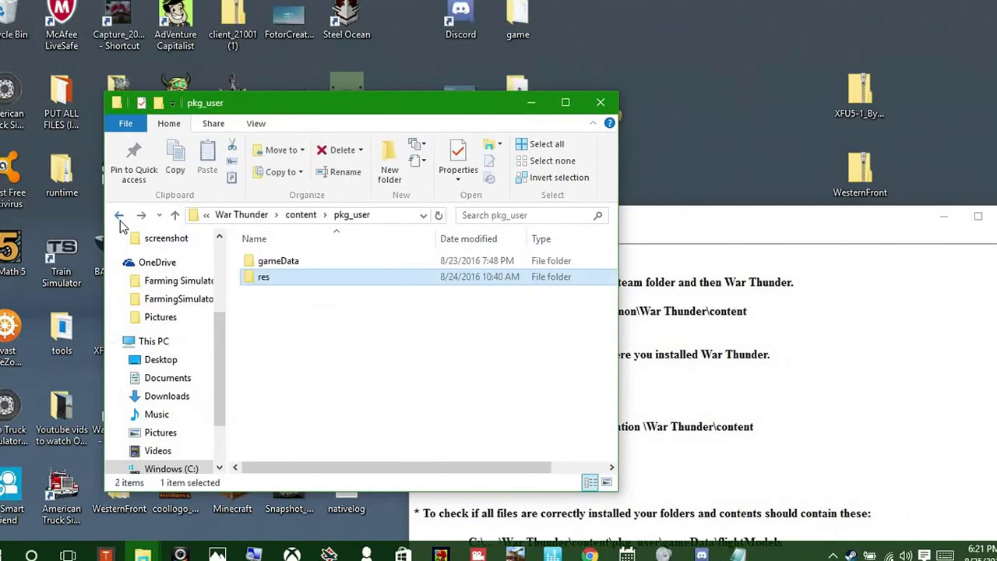
{"action": "left_click", "coordinate": [120, 221]}
{"action": "left_click", "coordinate": [120, 220]}
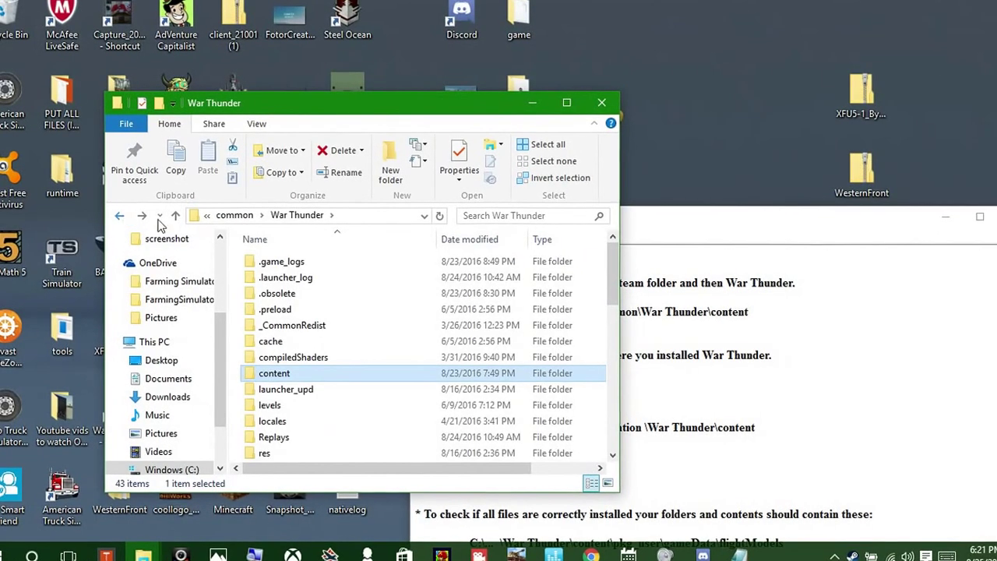
- Bring the README forward and read its file checklist and the instructions for the Lightning user mission
{"action": "left_click", "coordinate": [764, 247]}
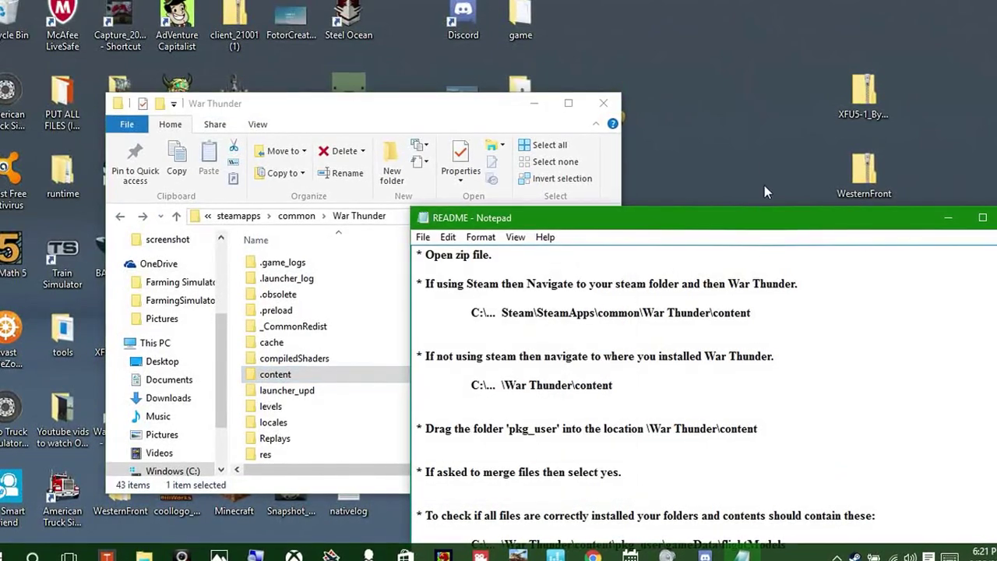
{"action": "left_click_drag", "start_coordinate": [721, 225], "coordinate": [723, 151]}
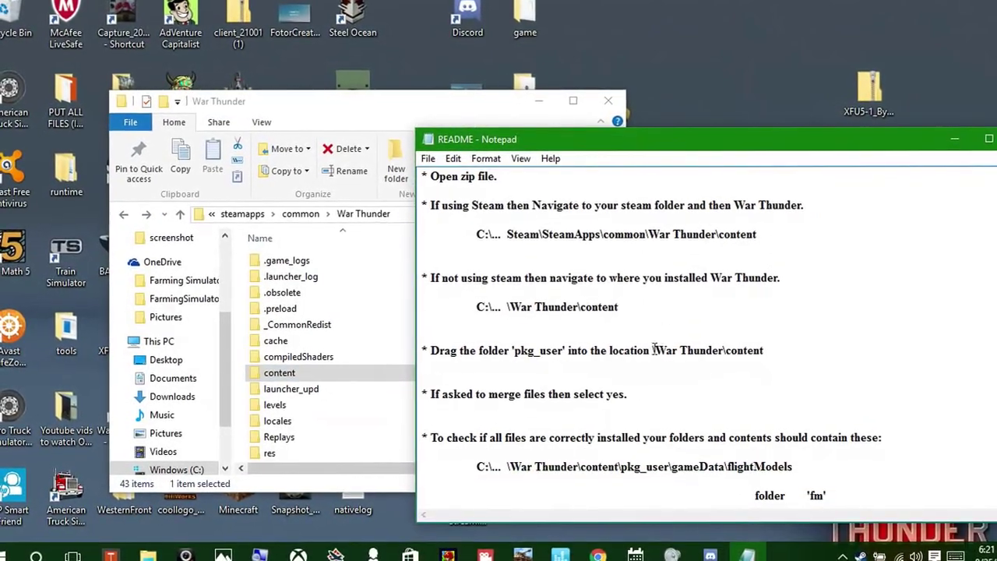
{"action": "scroll", "coordinate": [661, 394], "scroll_direction": "down", "scroll_amount": 1}
{"action": "scroll", "coordinate": [670, 335], "scroll_direction": "down", "scroll_amount": 1}
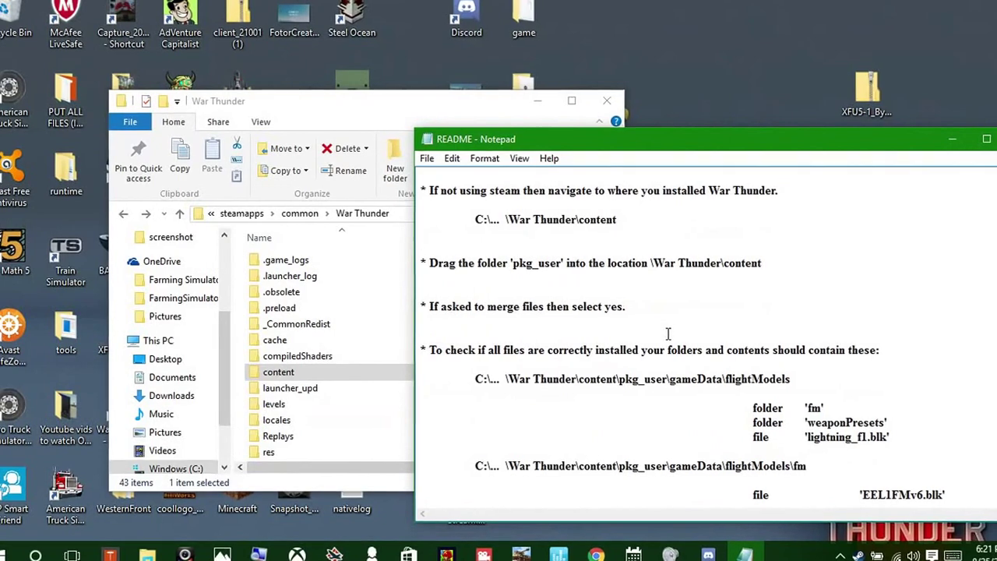
{"action": "scroll", "coordinate": [781, 427], "scroll_direction": "down", "scroll_amount": 8}
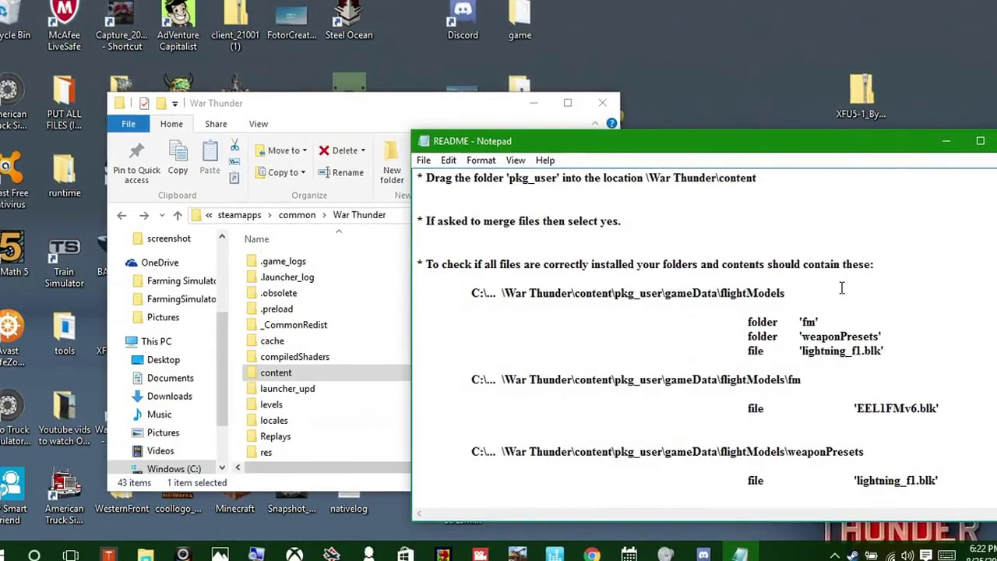
{"action": "scroll", "coordinate": [855, 405], "scroll_direction": "down", "scroll_amount": 2}
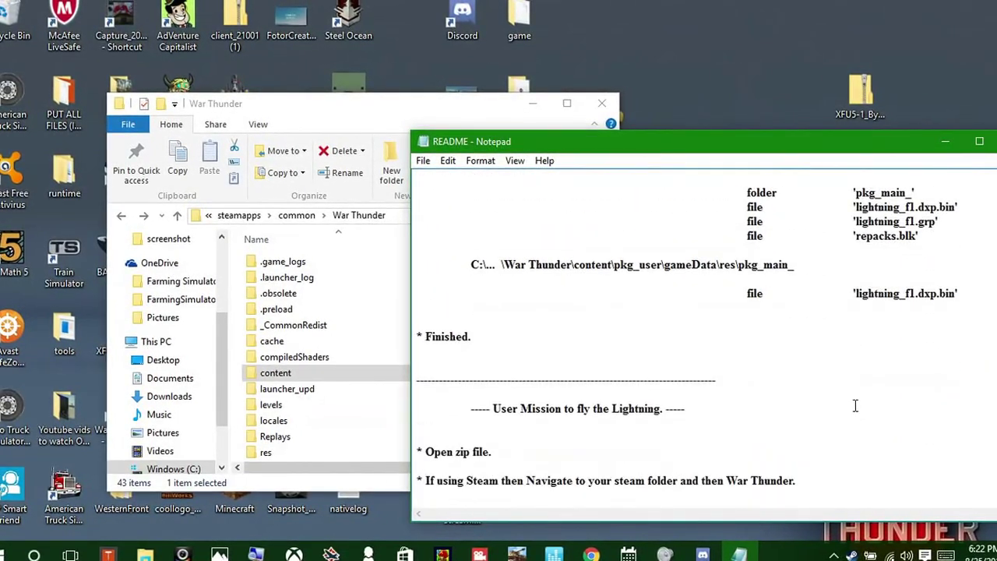
{"action": "scroll", "coordinate": [717, 382], "scroll_direction": "down", "scroll_amount": 3}
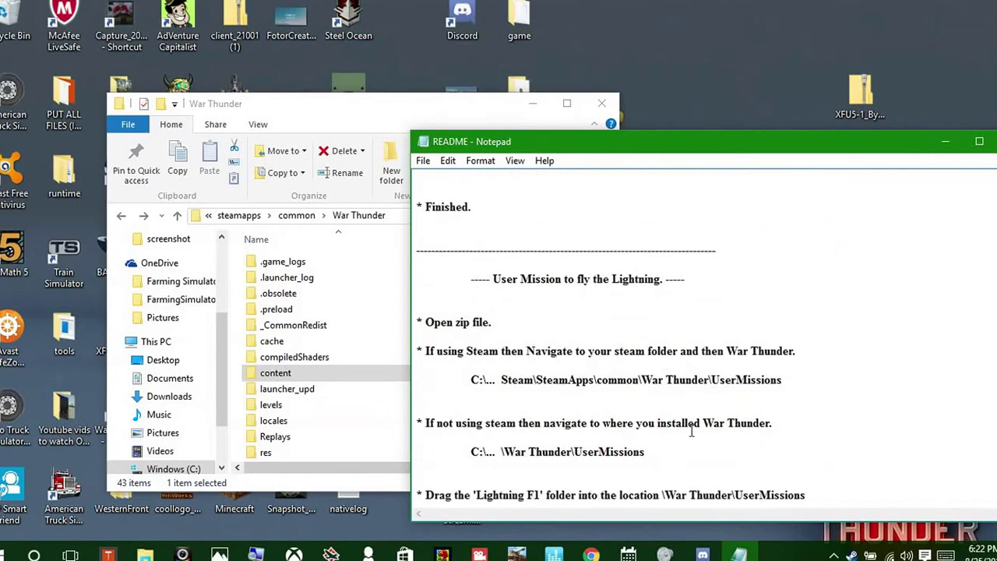
{"action": "scroll", "coordinate": [692, 431], "scroll_direction": "down", "scroll_amount": 1}
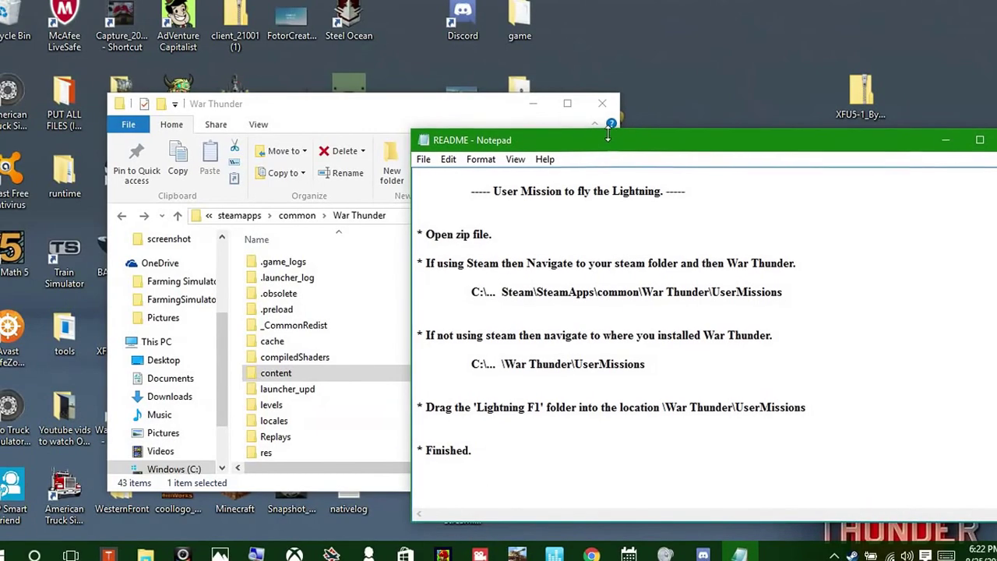
- Close the README and look through the contents of the War Thunder folder
{"action": "left_click_drag", "start_coordinate": [596, 141], "coordinate": [408, 155]}
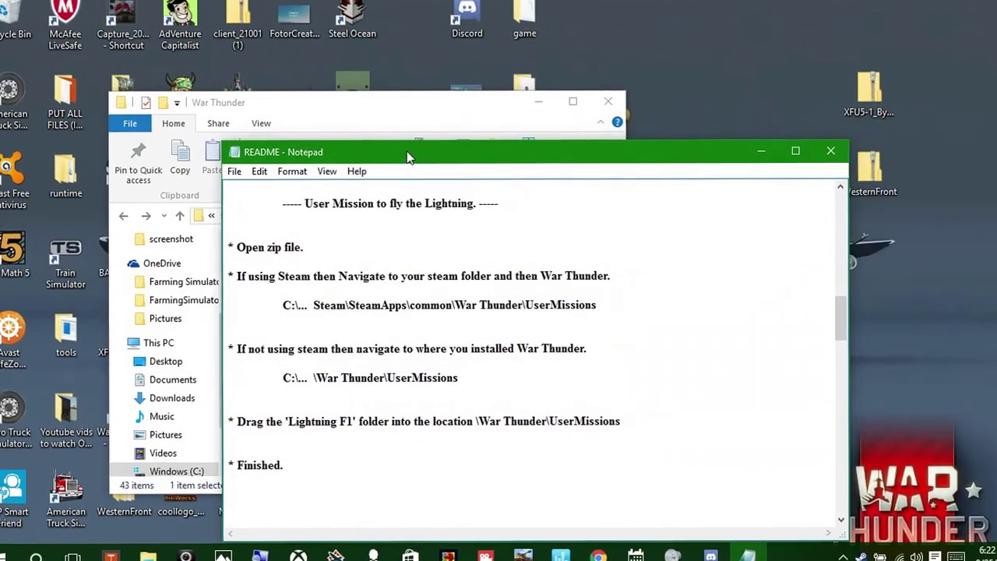
{"action": "left_click", "coordinate": [831, 151]}
{"action": "scroll", "coordinate": [545, 242], "scroll_direction": "down", "scroll_amount": 8}
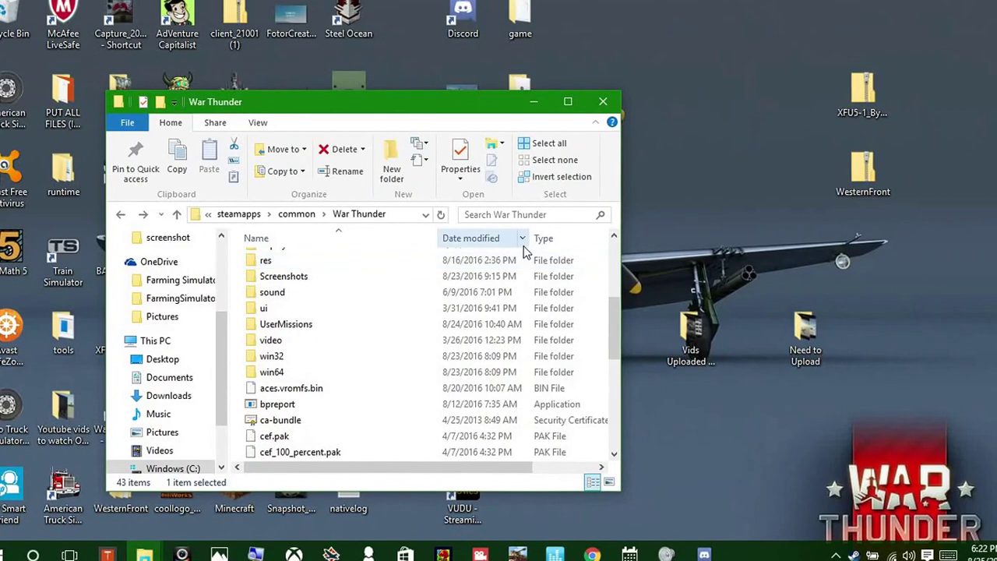
{"action": "scroll", "coordinate": [525, 258], "scroll_direction": "up", "scroll_amount": 1}
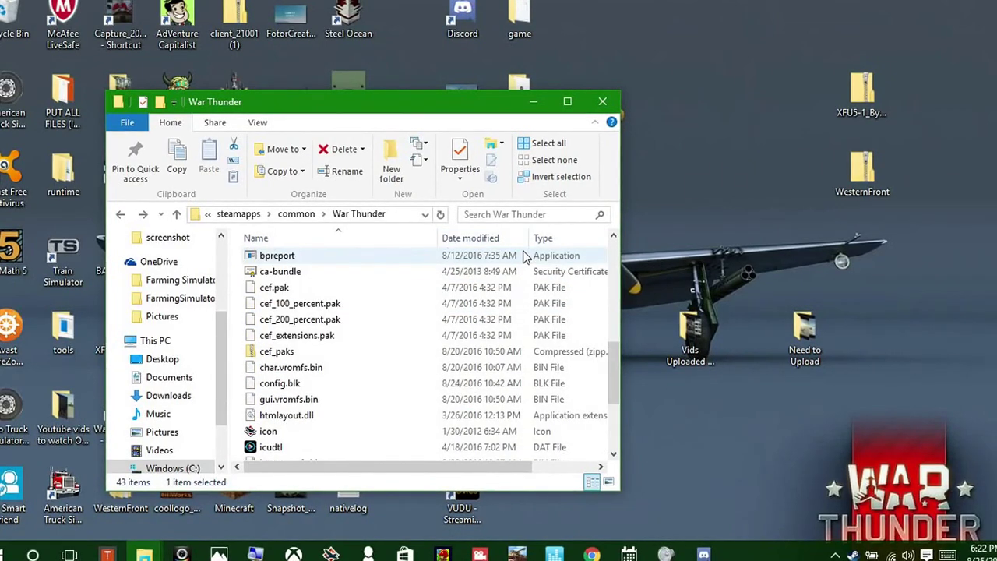
- Close the War Thunder folder window, open the War Thunder launcher, and start the game
{"action": "scroll", "coordinate": [526, 273], "scroll_direction": "down", "scroll_amount": 3}
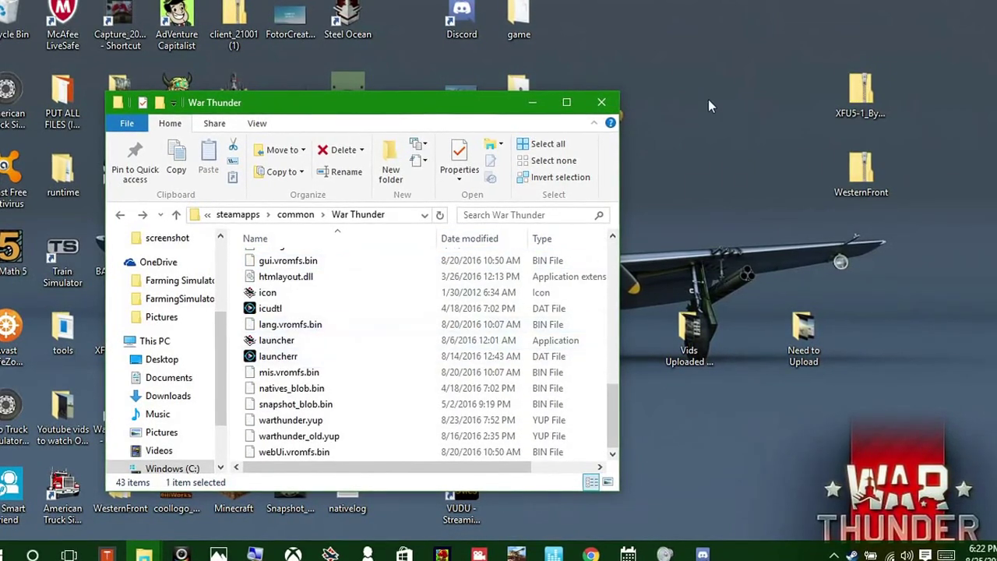
{"action": "left_click", "coordinate": [602, 102]}
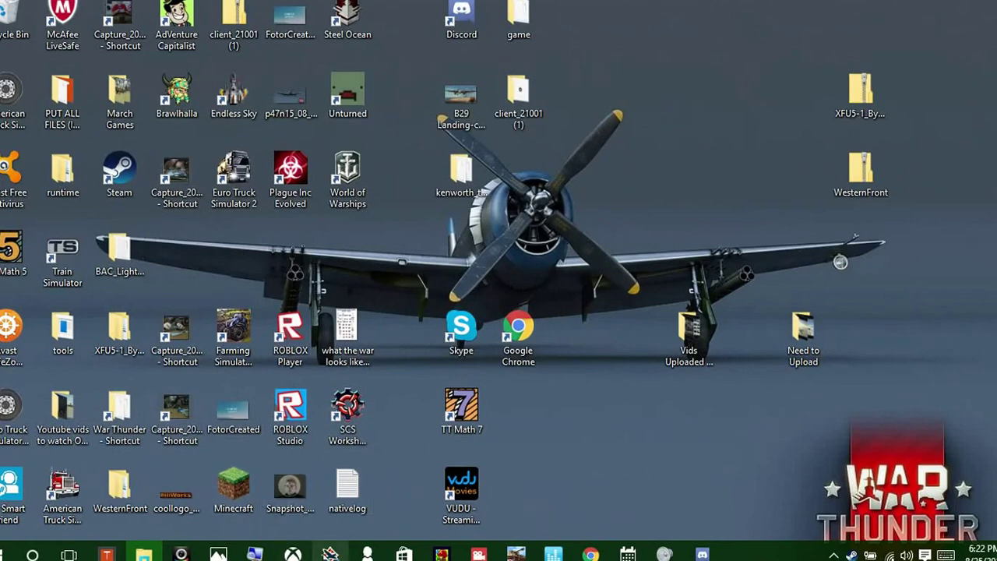
{"action": "left_click", "coordinate": [329, 553]}
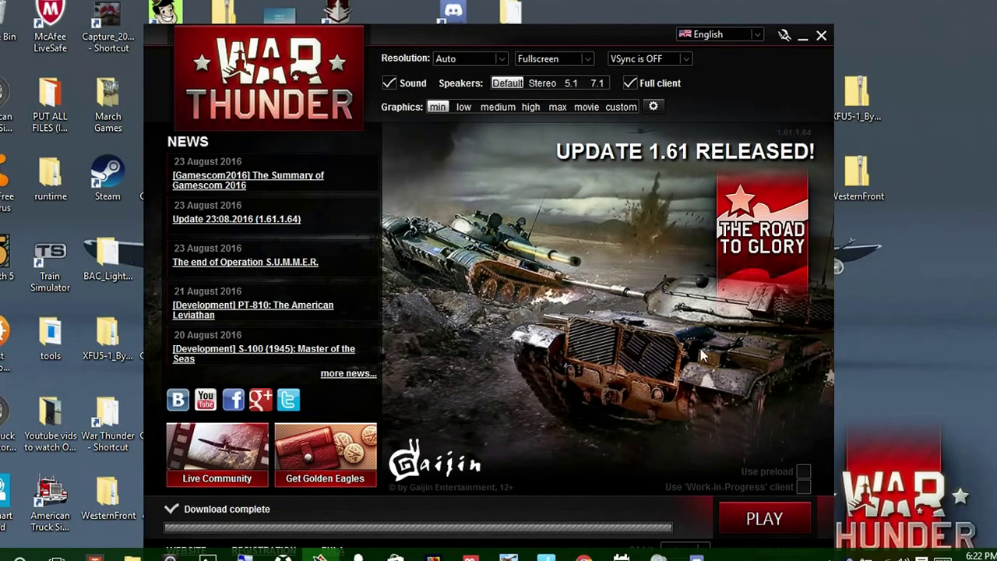
{"action": "left_click", "coordinate": [731, 508]}
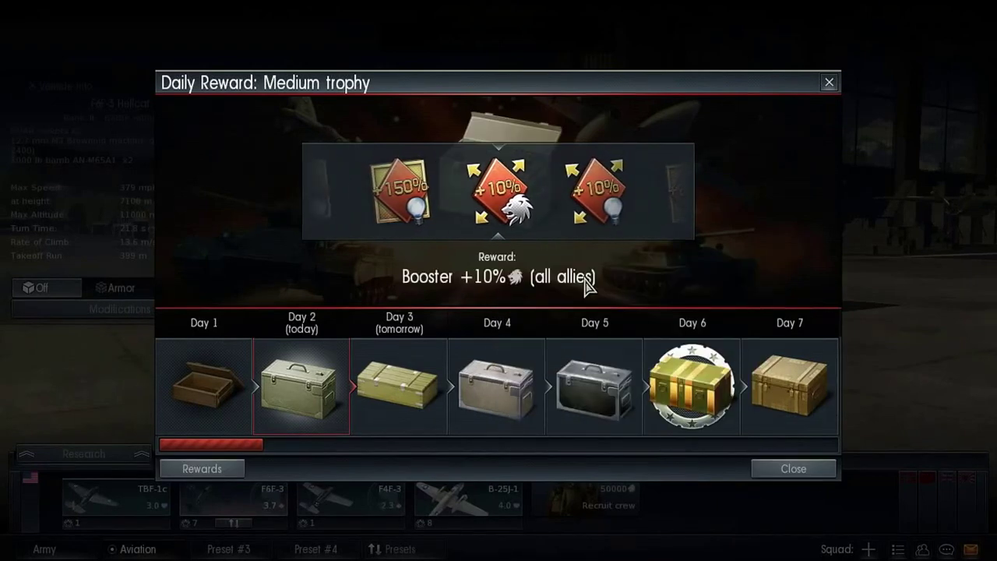
- Dismiss the daily reward in the hangar and open the User Missions list
{"action": "left_click", "coordinate": [829, 471]}
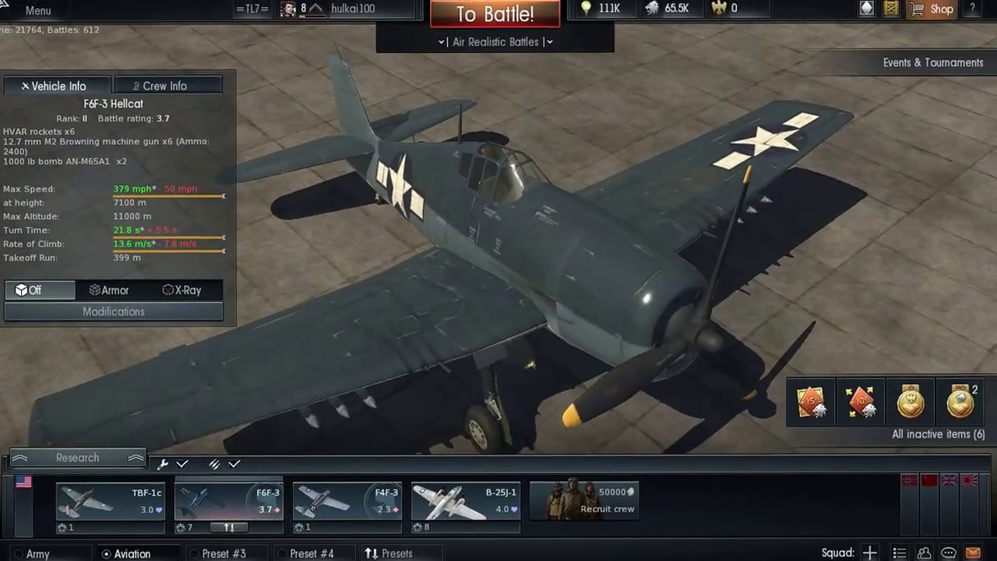
{"action": "left_click", "coordinate": [43, 6]}
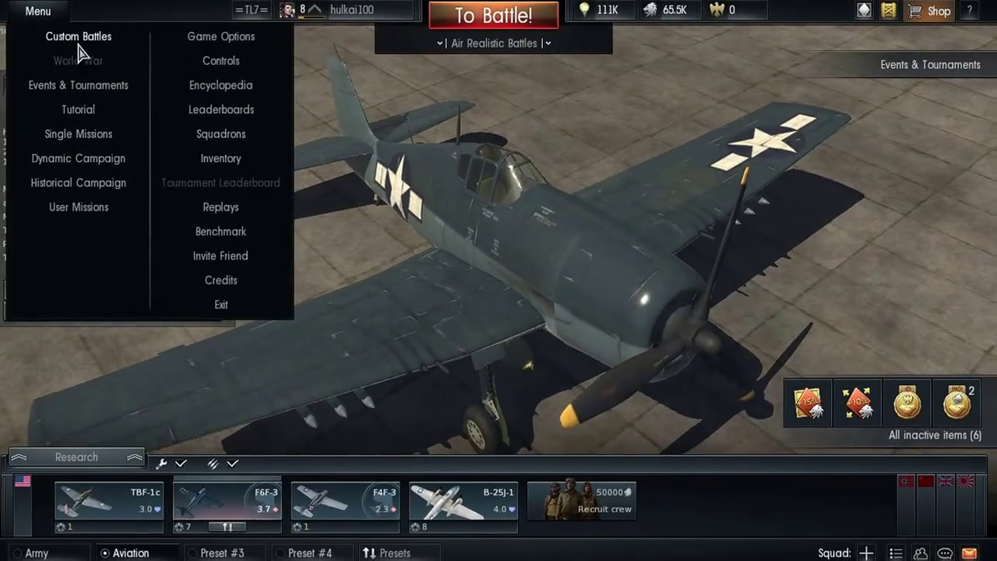
{"action": "left_click", "coordinate": [81, 205]}
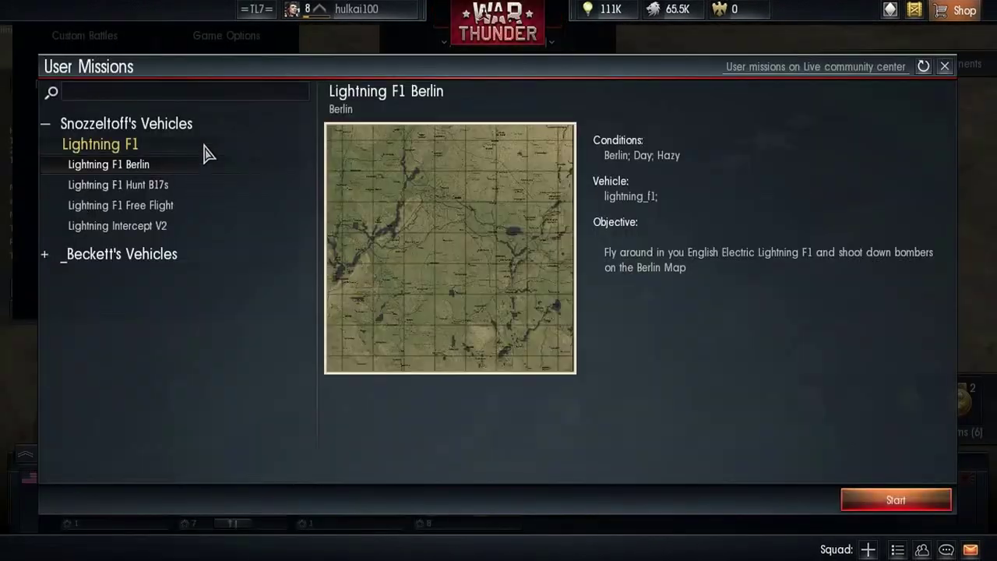